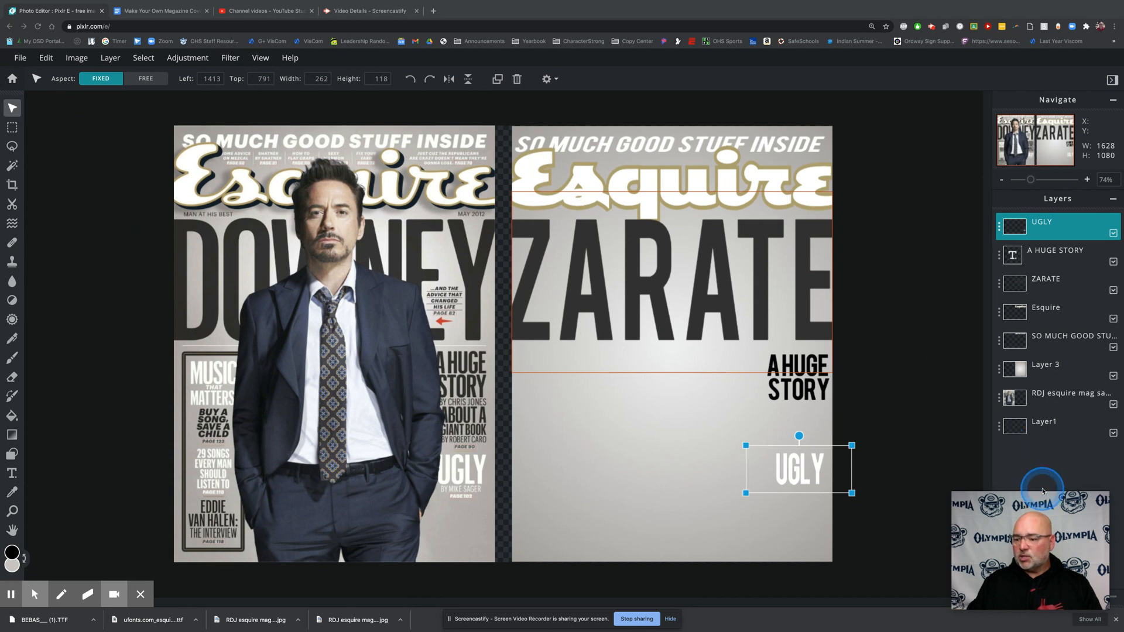
# Add the photo IMG_9279.jpg from the Downloads folder as a new image layer.
pyautogui.moveTo(1047, 506)
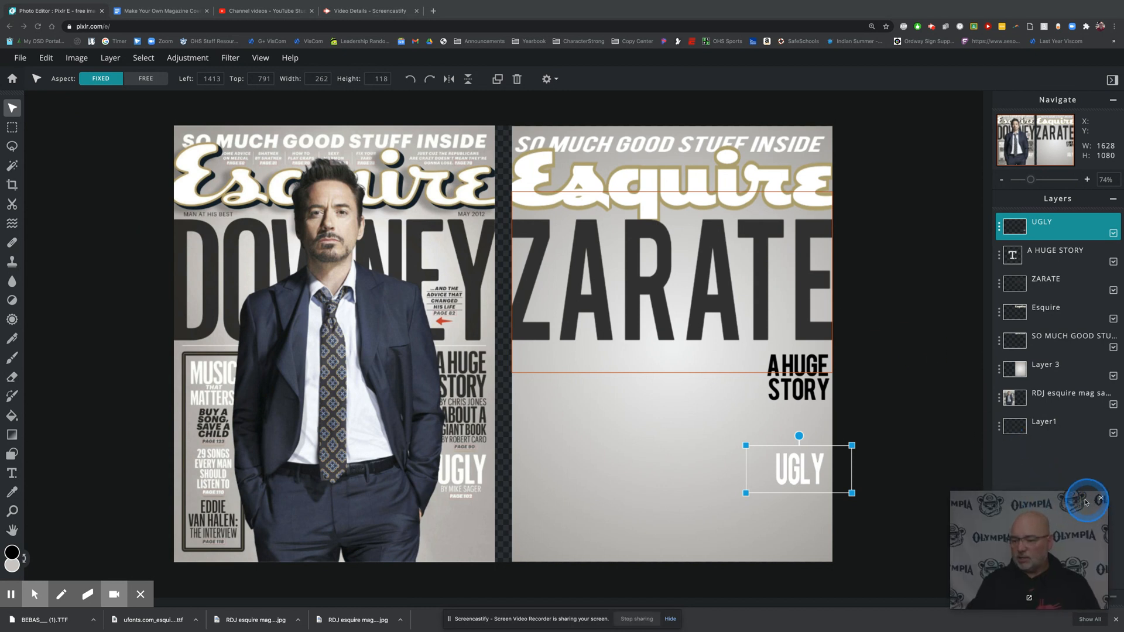
pyautogui.moveTo(1096, 501); pyautogui.dragTo(1027, 458)
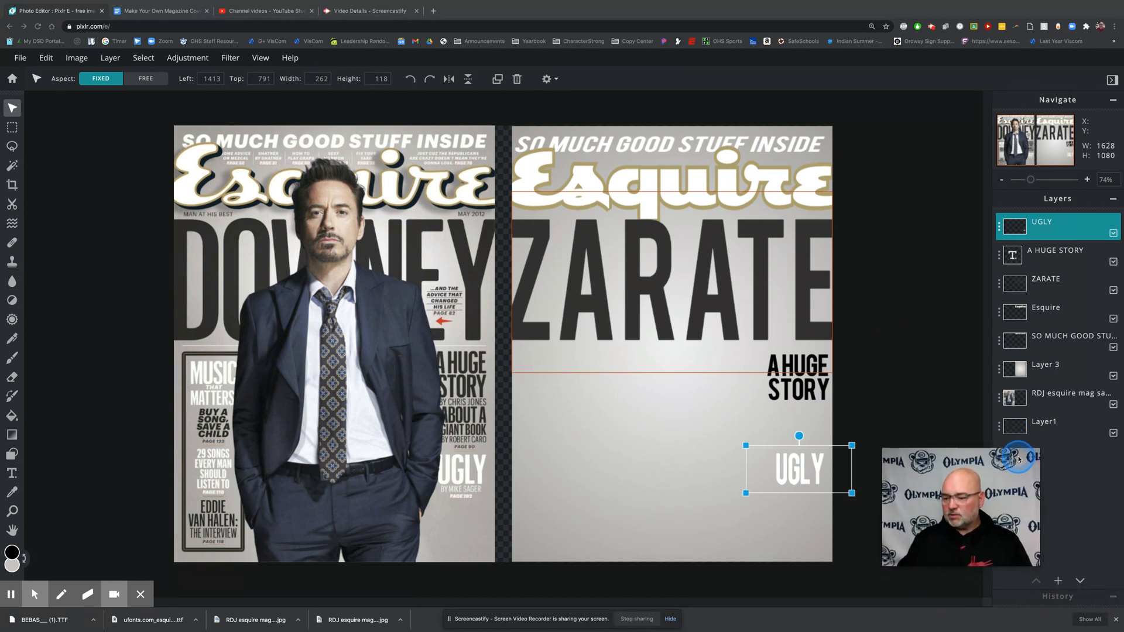
pyautogui.click(1057, 581)
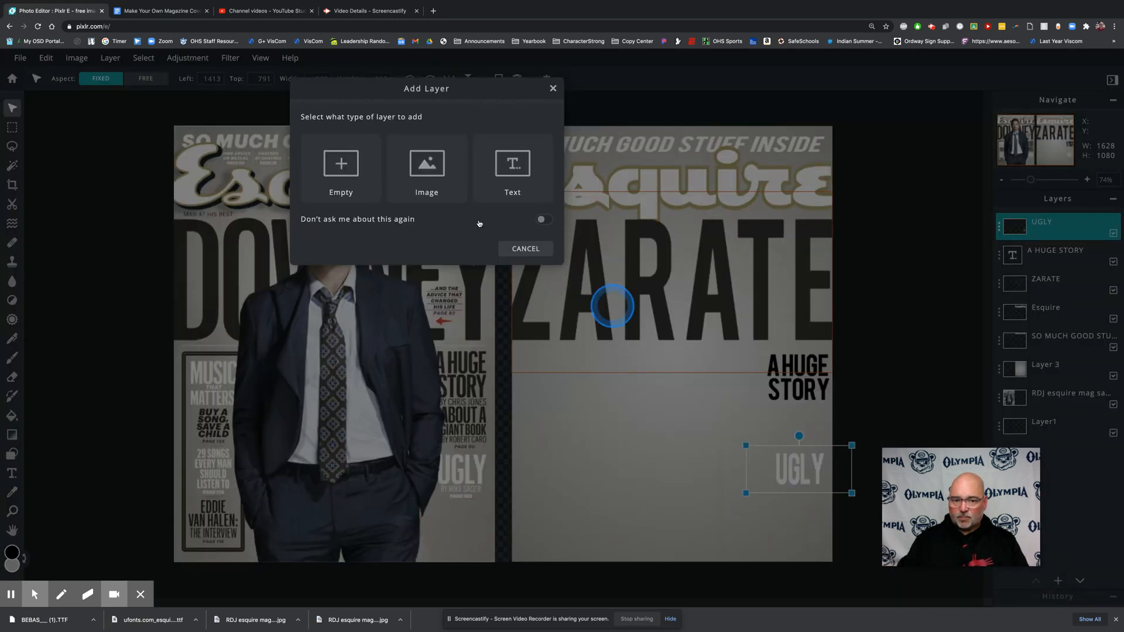
pyautogui.click(437, 183)
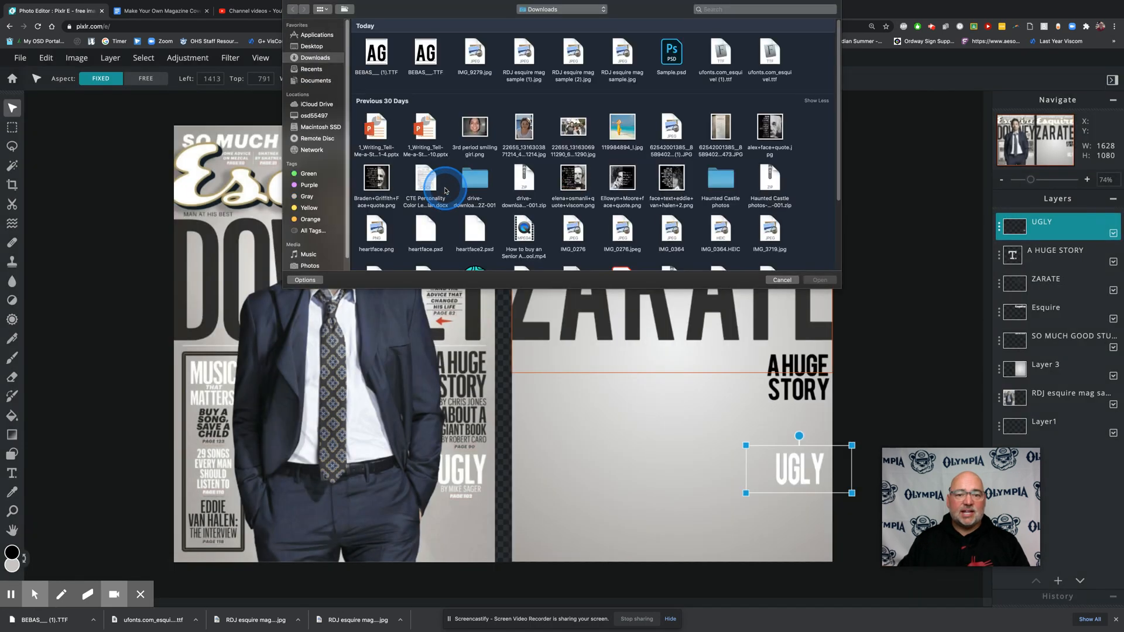
pyautogui.doubleClick(473, 52)
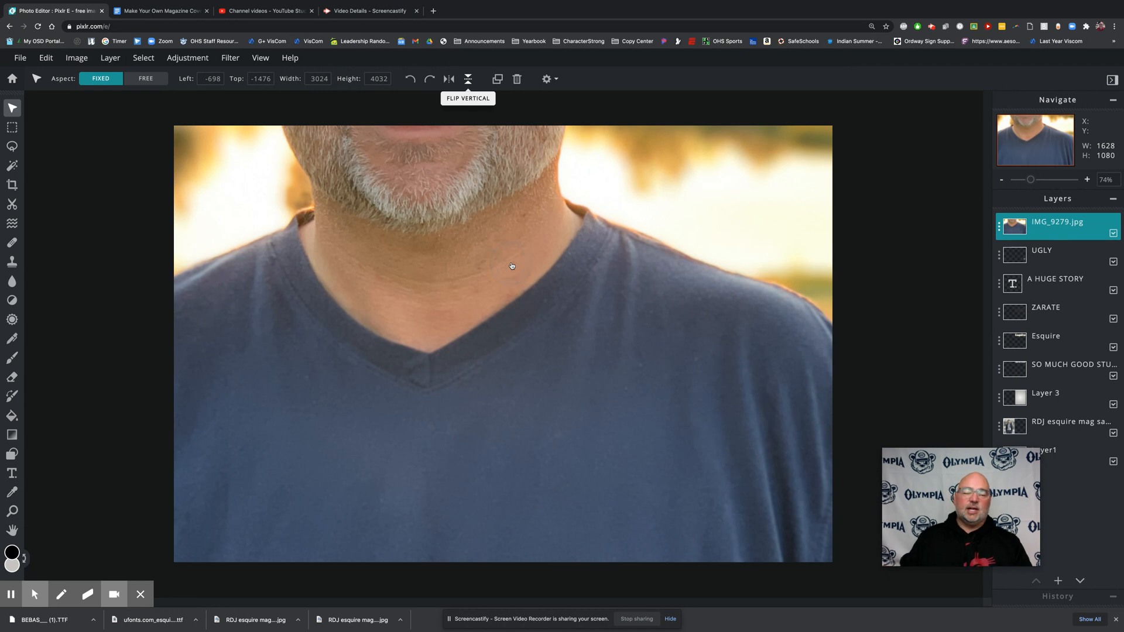
# Scale the IMG_9279.jpg photo down to about 794 by 1059 px so it sits over the blank recreated cover.
pyautogui.scroll(-5, 511, 266)
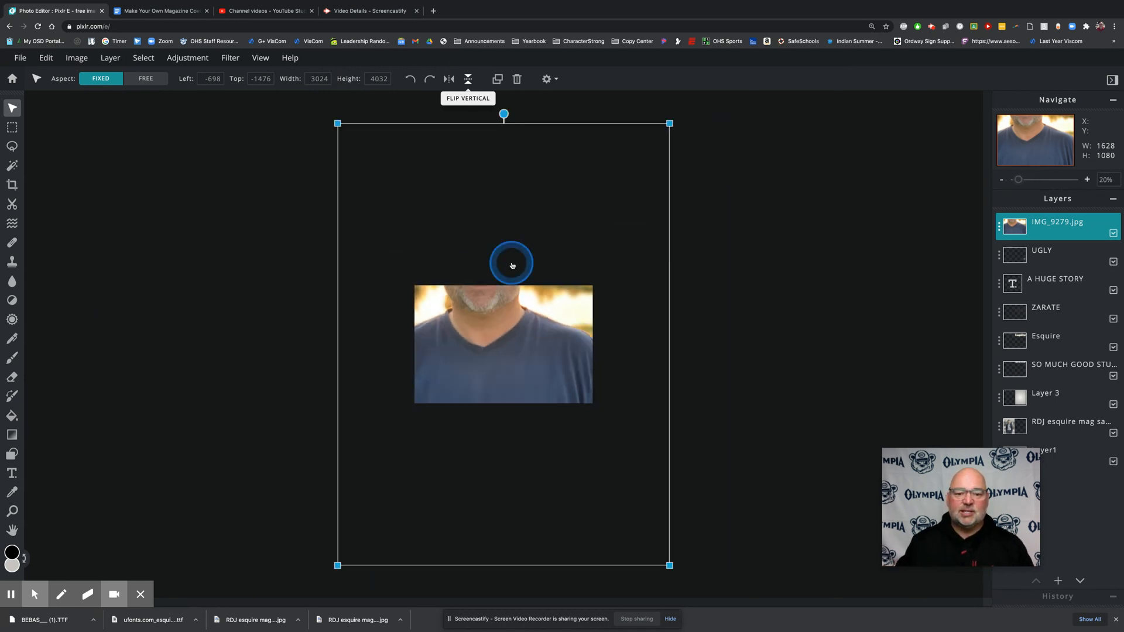
pyautogui.moveTo(669, 123); pyautogui.dragTo(509, 294)
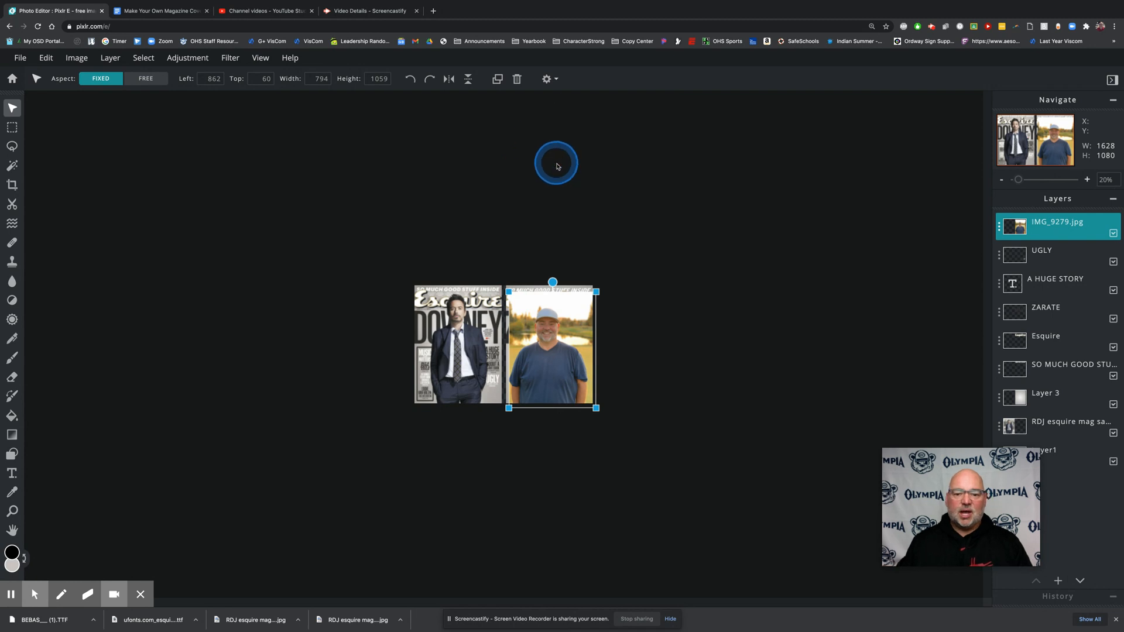
pyautogui.hotkey('ctrl', '0')
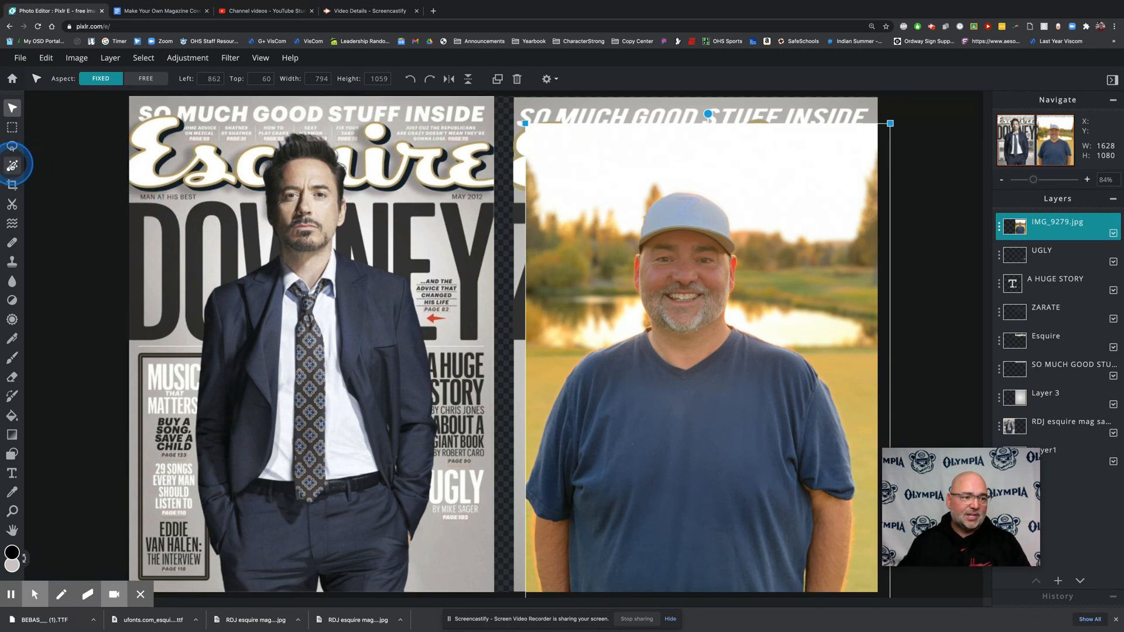
# Try to remove the photo's background automatically with the Cutout tool's AI Auto masking.
pyautogui.click(11, 205)
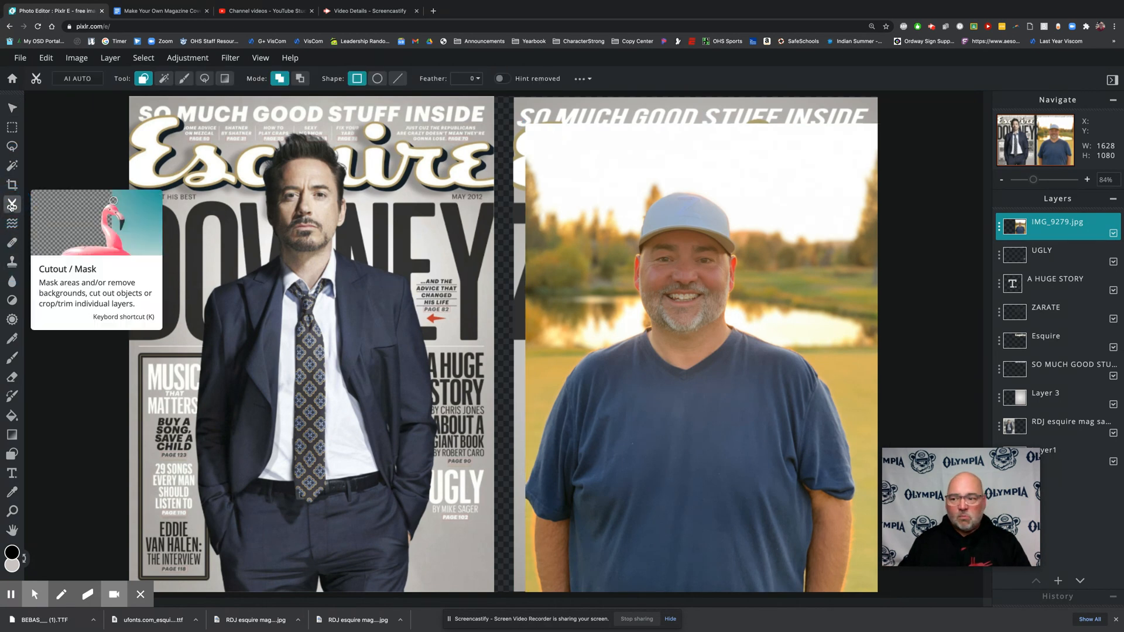
pyautogui.click(82, 78)
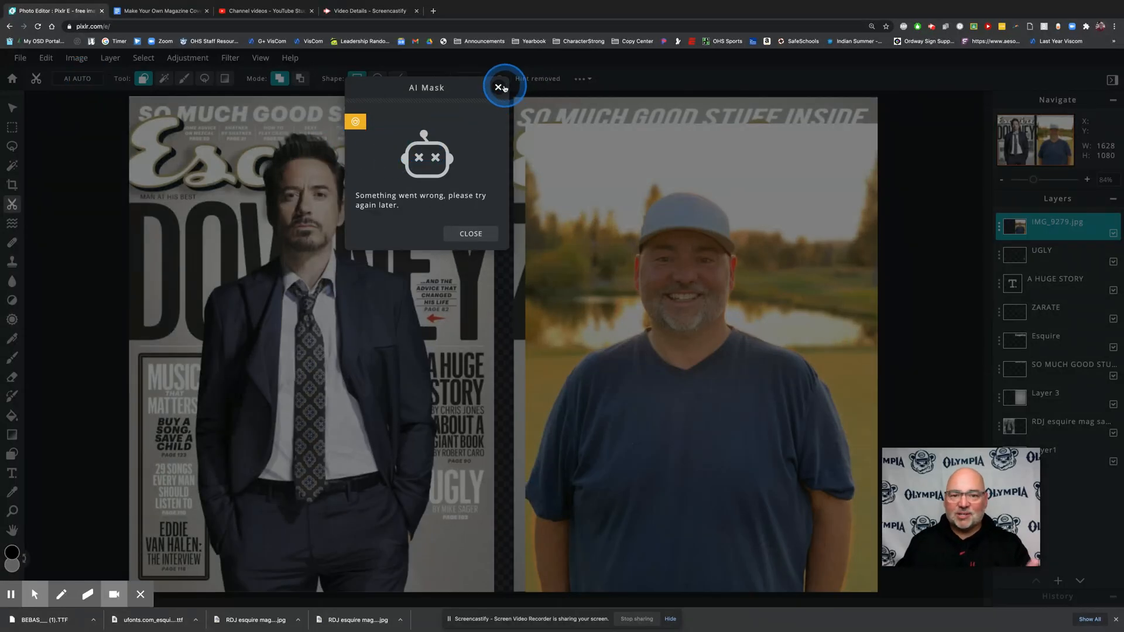
pyautogui.click(475, 233)
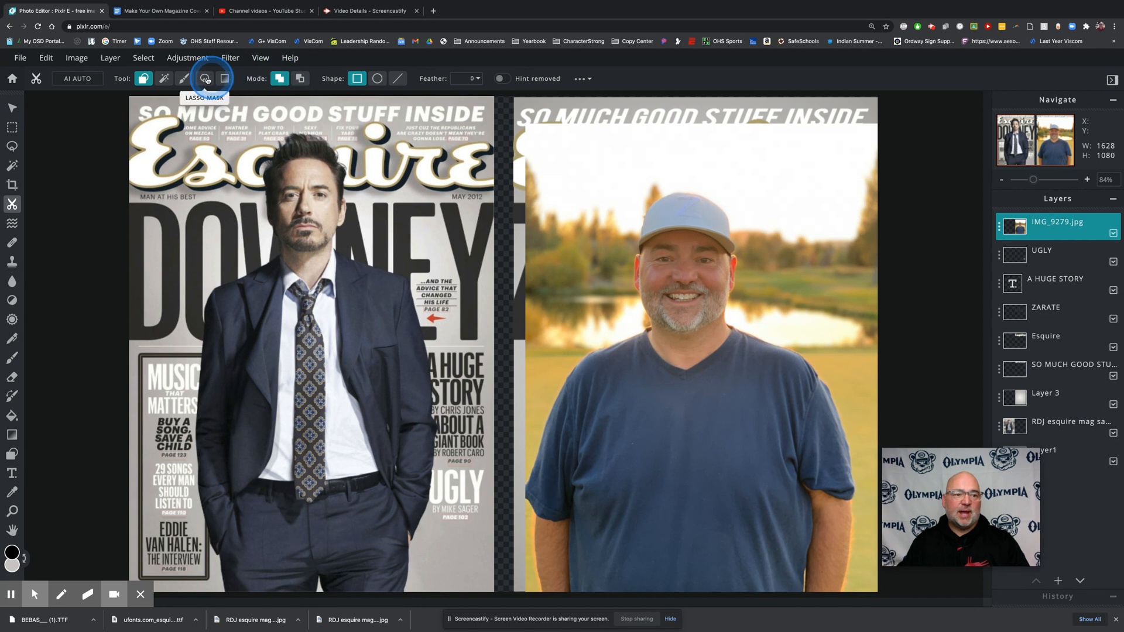
# Set up the Draw Mask brush to remove from the mask, with a 320 px size and 5% softness.
pyautogui.click(183, 80)
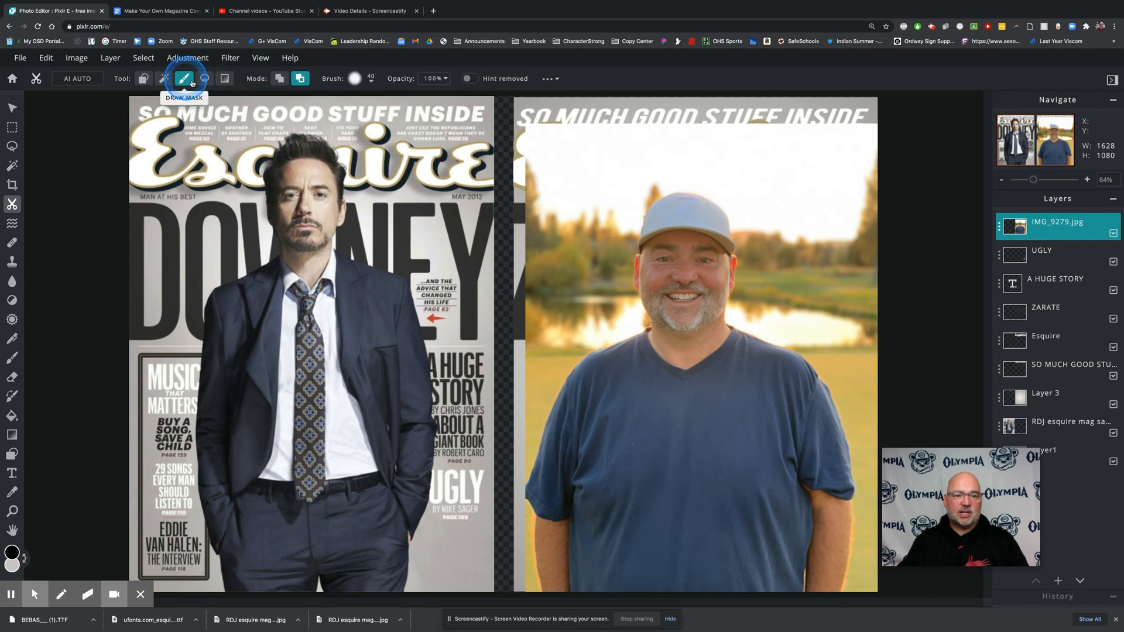
pyautogui.click(300, 79)
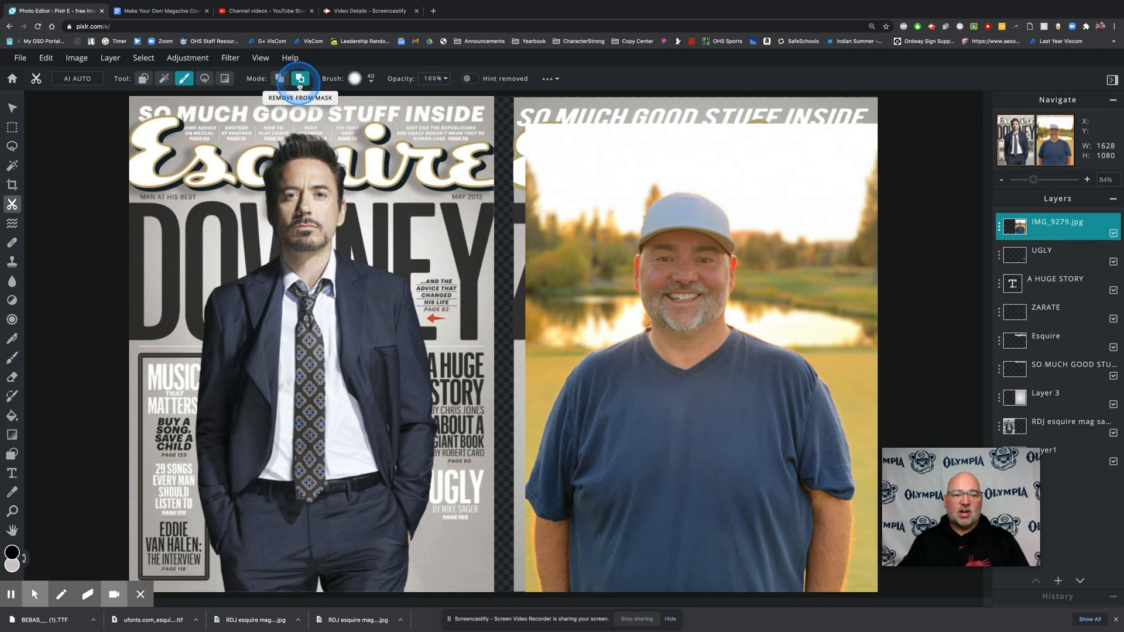
pyautogui.click(369, 79)
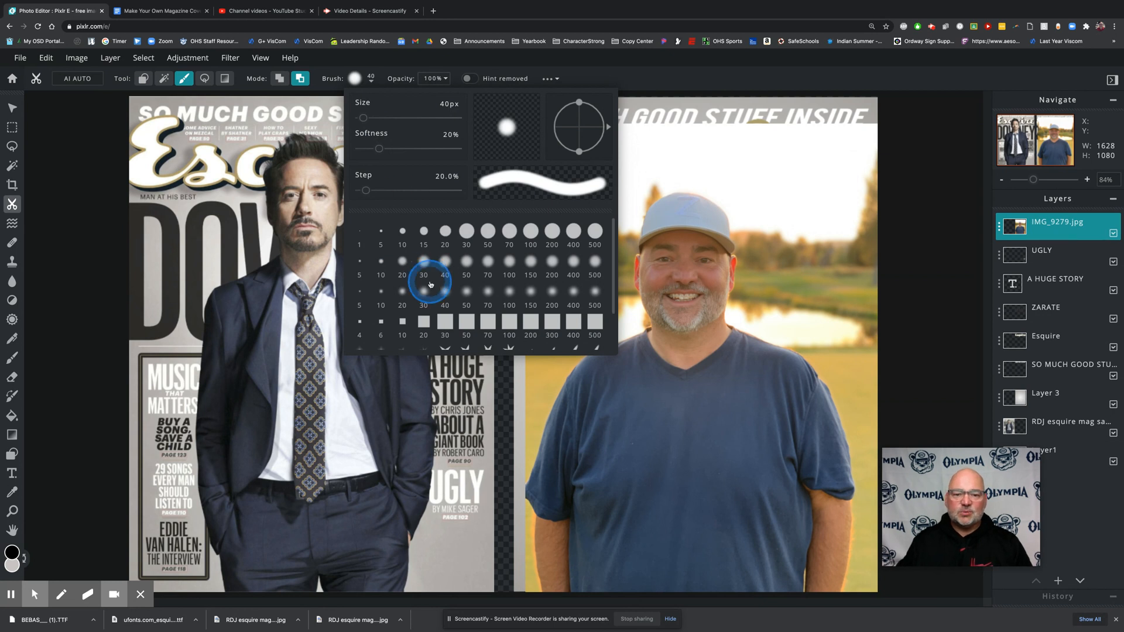
pyautogui.scroll(-2, 430, 285)
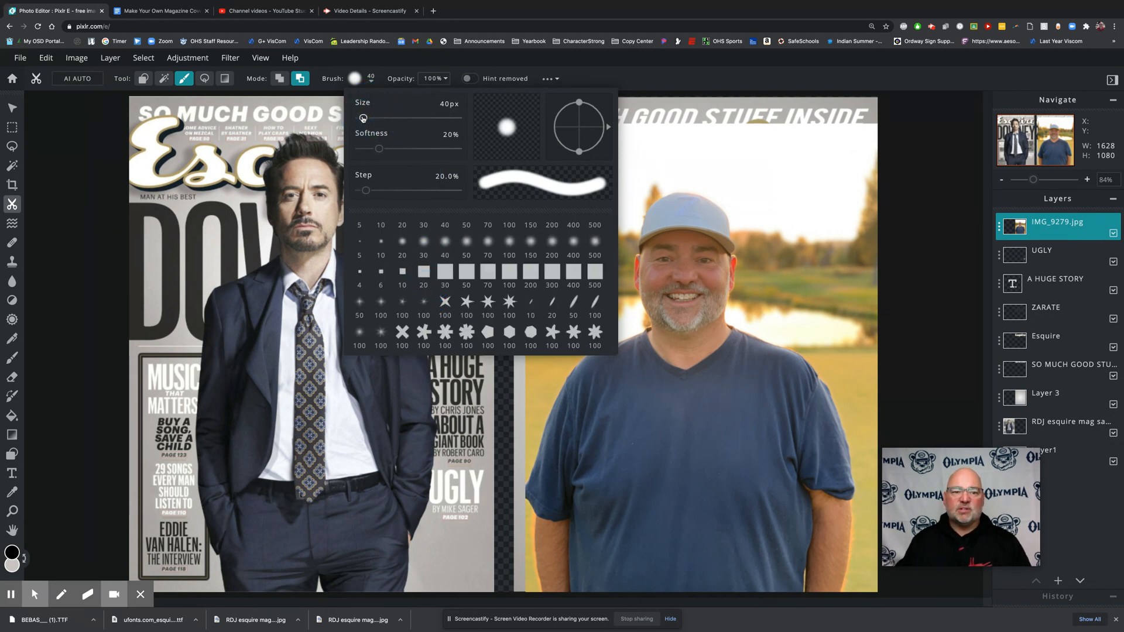
pyautogui.moveTo(377, 119)
pyautogui.mouseDown()
pyautogui.moveTo(390, 117)
pyautogui.moveTo(379, 149)
pyautogui.moveTo(420, 149)
pyautogui.moveTo(363, 148)
pyautogui.mouseUp()
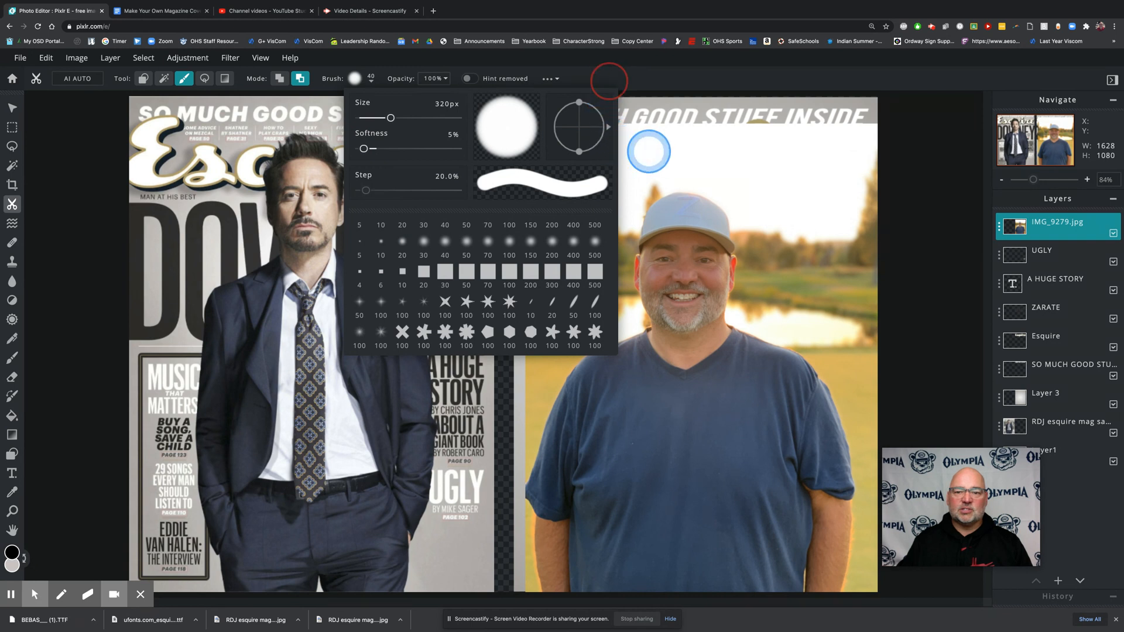
# Try masking out the sky above the man's cap with the 320 px brush, and undo the stroke.
pyautogui.click(648, 151)
pyautogui.moveTo(648, 150); pyautogui.dragTo(572, 139)
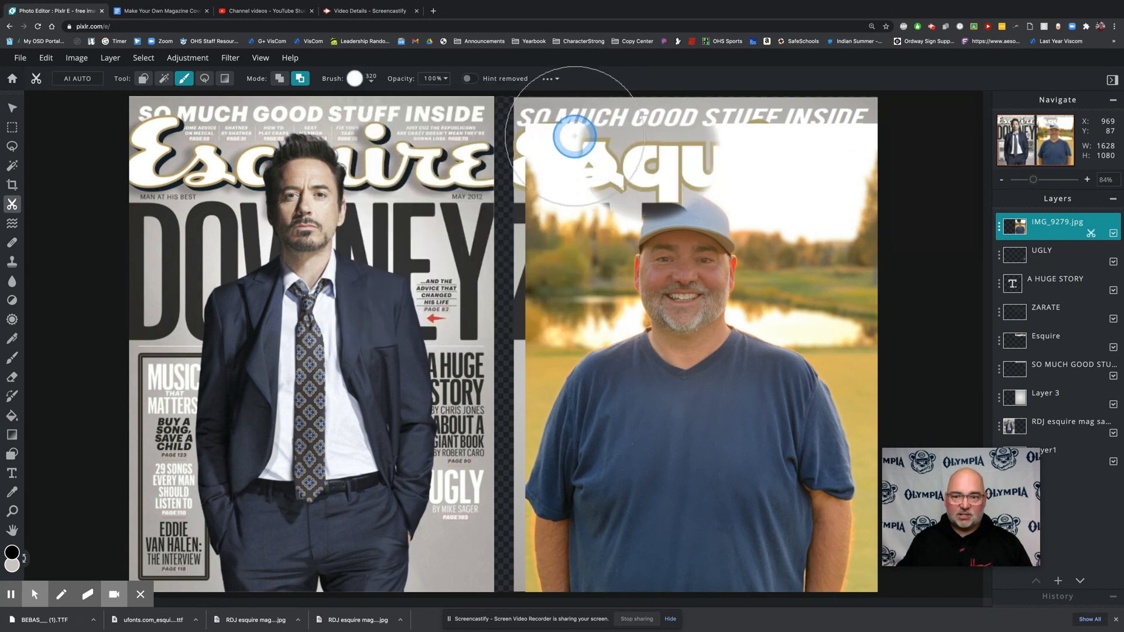
pyautogui.press('super+z')
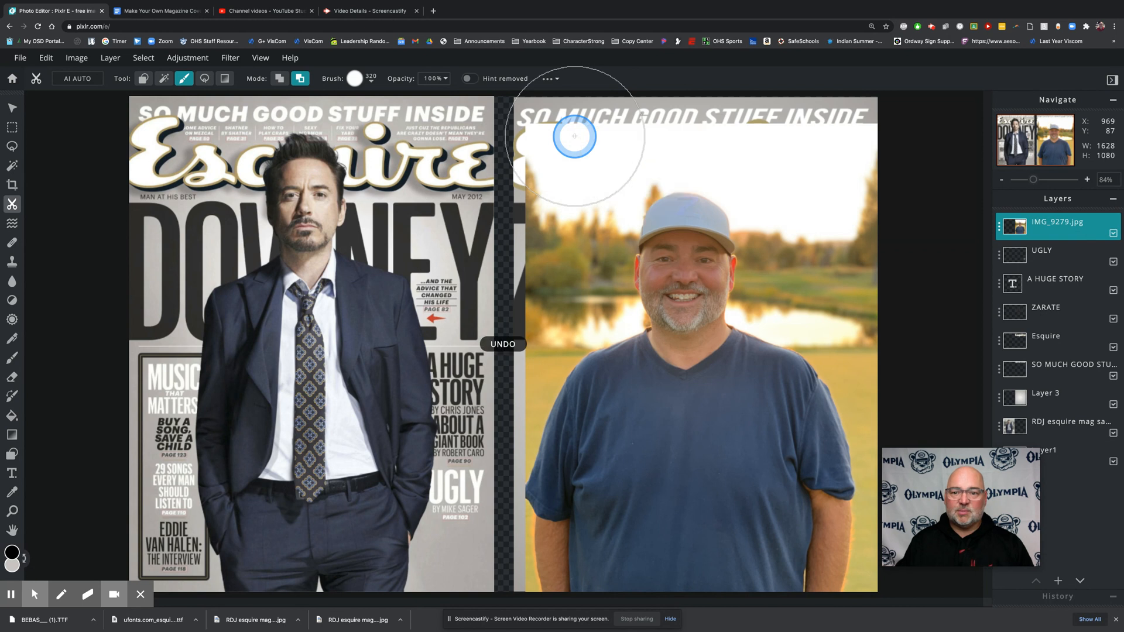
# Reduce the mask brush size to 169 px.
pyautogui.click(370, 81)
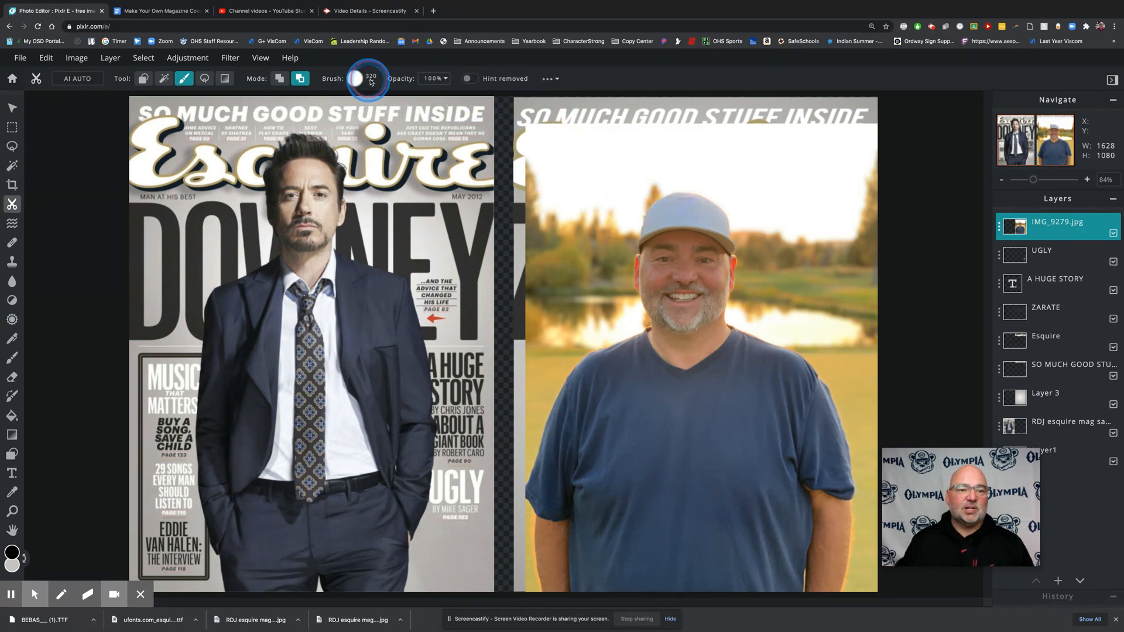
pyautogui.click(363, 77)
pyautogui.click(391, 116)
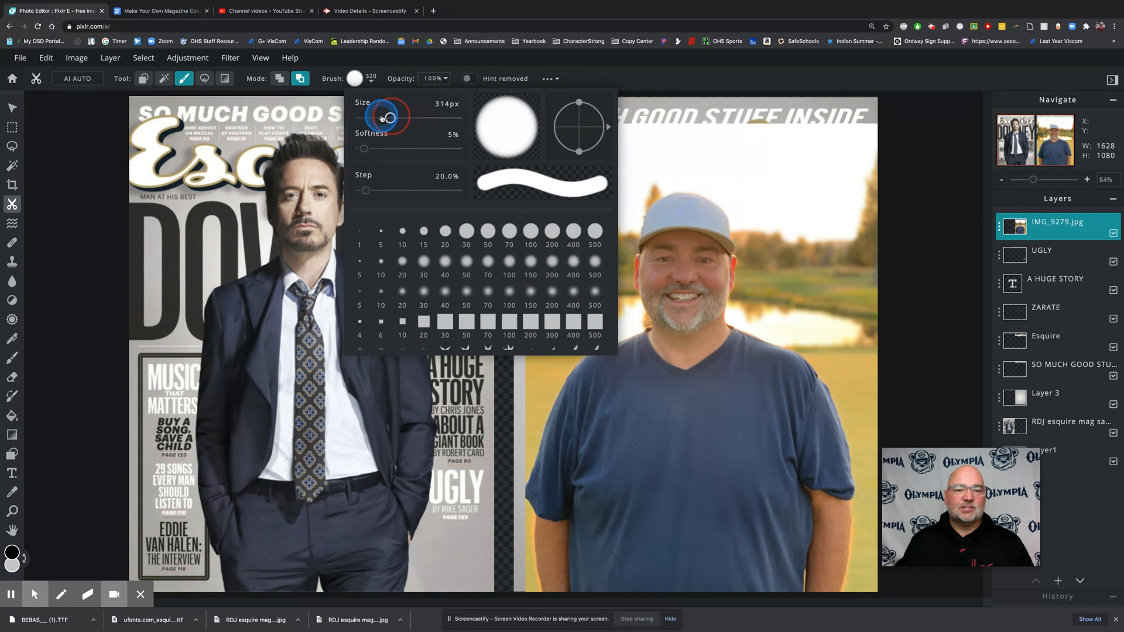
pyautogui.moveTo(382, 118); pyautogui.dragTo(378, 119)
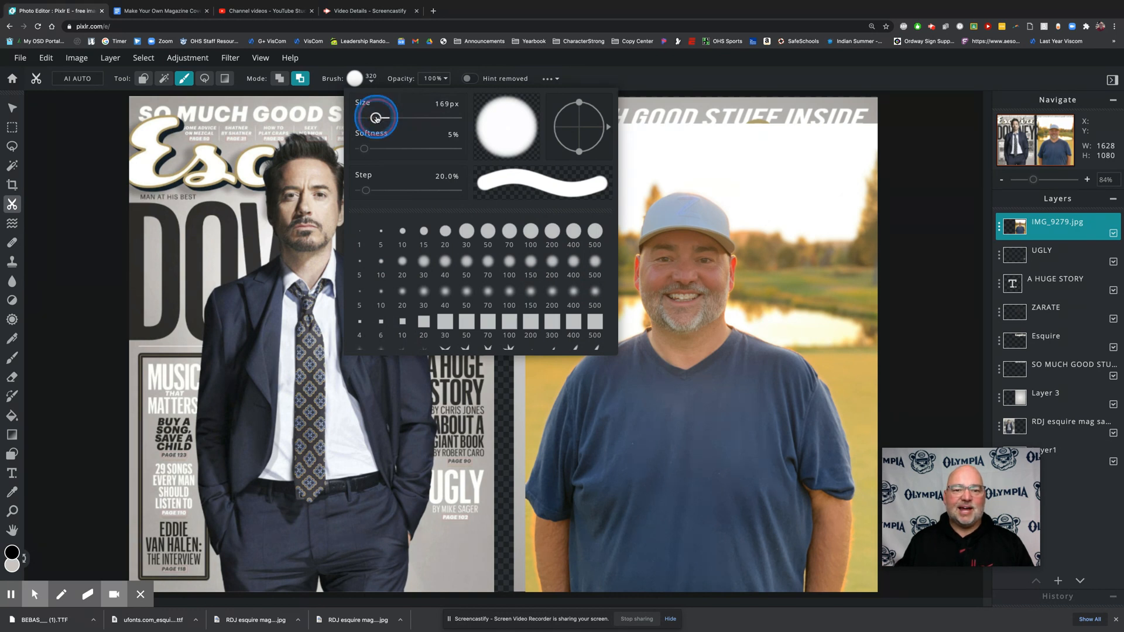
pyautogui.click(686, 131)
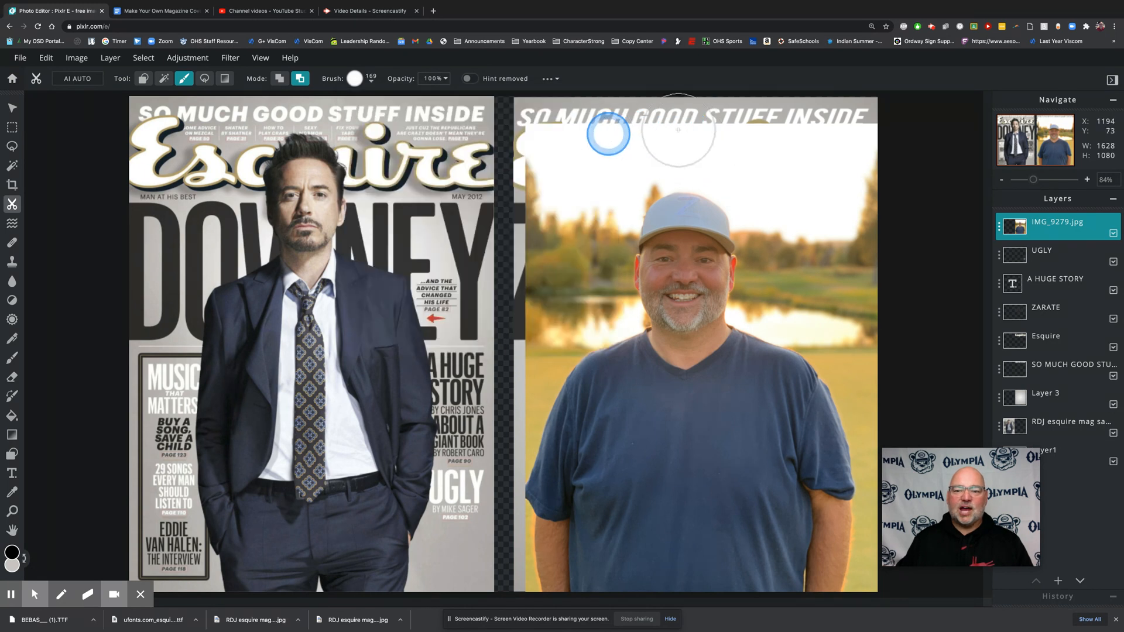
# Brush away the photo's sky and landscape around the man's head, shoulders and upper arms to reveal the cover lettering.
pyautogui.moveTo(571, 130)
pyautogui.mouseDown()
pyautogui.moveTo(549, 155)
pyautogui.moveTo(548, 218)
pyautogui.moveTo(579, 160)
pyautogui.moveTo(620, 132)
pyautogui.moveTo(866, 136)
pyautogui.moveTo(861, 287)
pyautogui.moveTo(820, 190)
pyautogui.moveTo(794, 172)
pyautogui.moveTo(790, 226)
pyautogui.moveTo(750, 168)
pyautogui.moveTo(677, 151)
pyautogui.moveTo(625, 171)
pyautogui.moveTo(575, 283)
pyautogui.moveTo(554, 301)
pyautogui.moveTo(530, 249)
pyautogui.mouseUp()
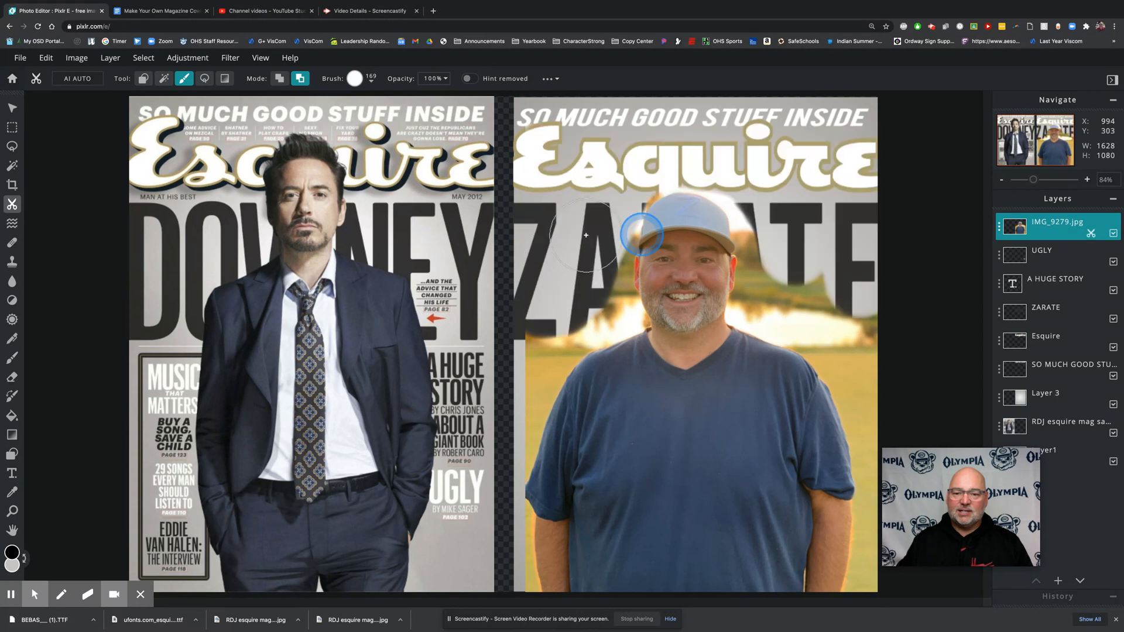
pyautogui.moveTo(782, 244)
pyautogui.mouseDown()
pyautogui.moveTo(775, 205)
pyautogui.moveTo(799, 311)
pyautogui.moveTo(893, 353)
pyautogui.mouseUp()
pyautogui.moveTo(835, 330); pyautogui.dragTo(843, 263)
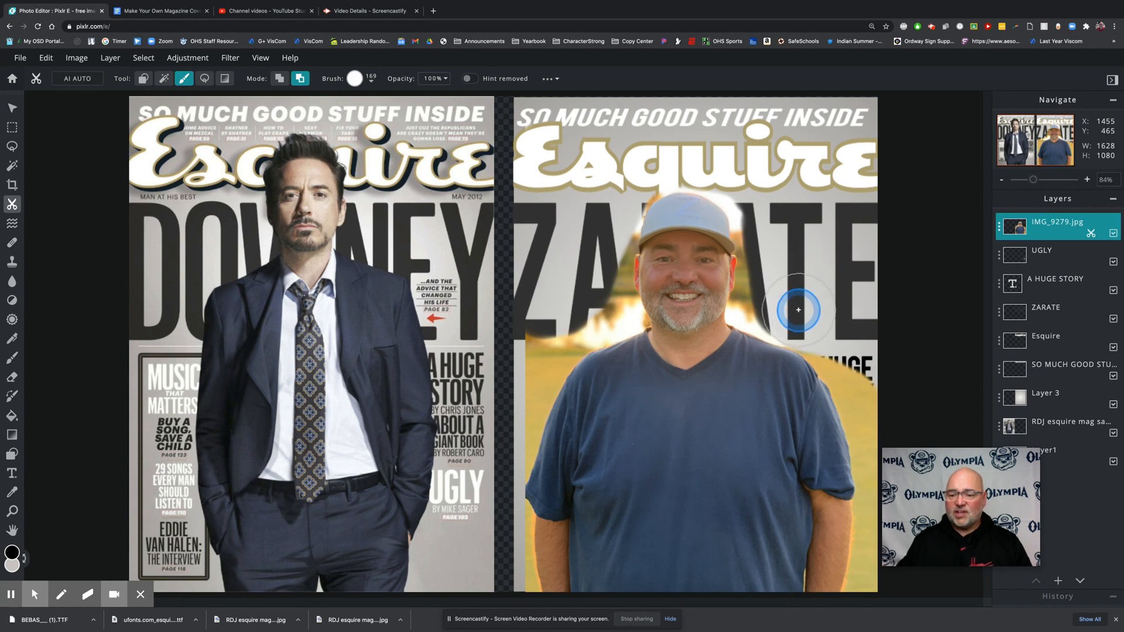
pyautogui.moveTo(798, 312)
pyautogui.mouseDown()
pyautogui.moveTo(840, 344)
pyautogui.moveTo(883, 415)
pyautogui.mouseUp()
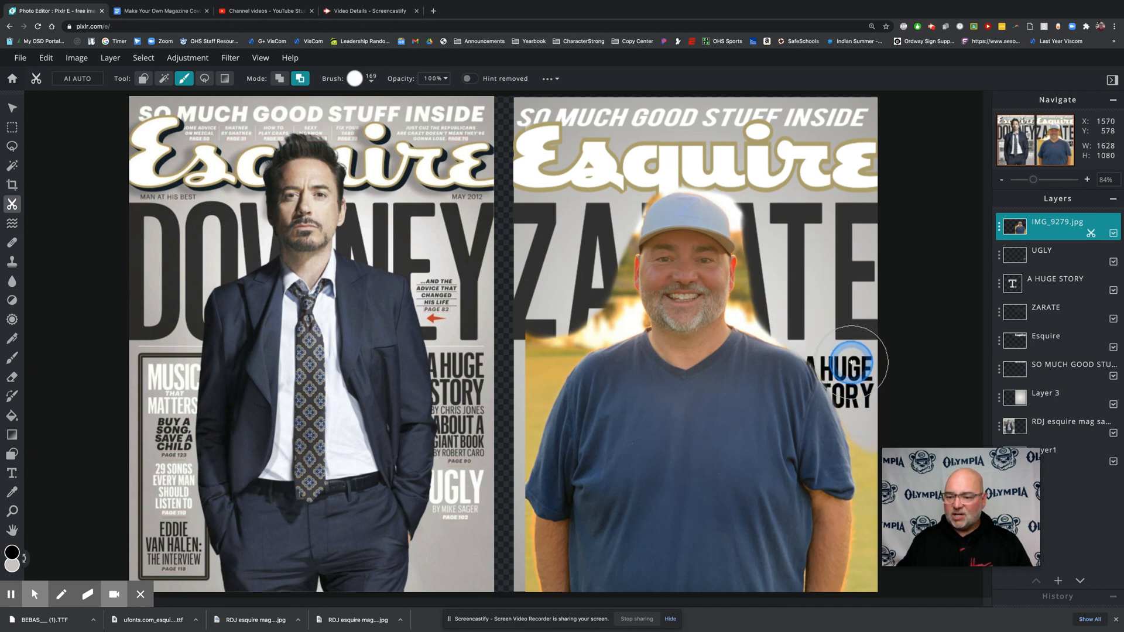
pyautogui.moveTo(851, 358)
pyautogui.mouseDown()
pyautogui.moveTo(898, 464)
pyautogui.moveTo(866, 409)
pyautogui.moveTo(895, 468)
pyautogui.moveTo(881, 466)
pyautogui.moveTo(889, 480)
pyautogui.mouseUp()
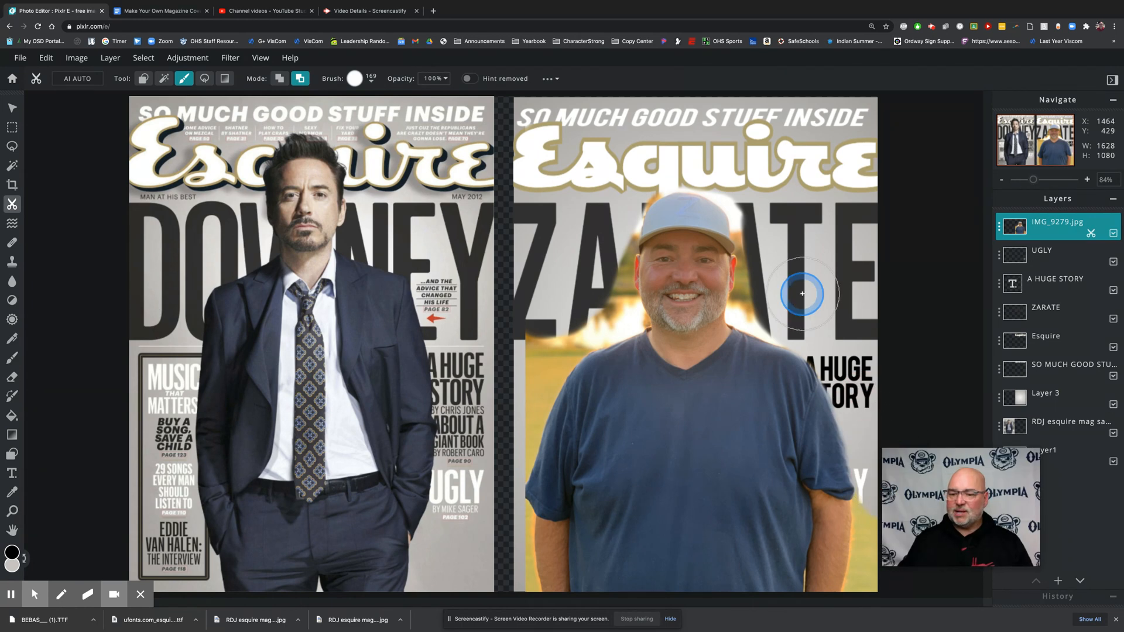
pyautogui.moveTo(774, 306)
pyautogui.mouseDown()
pyautogui.moveTo(827, 326)
pyautogui.moveTo(853, 319)
pyautogui.mouseUp()
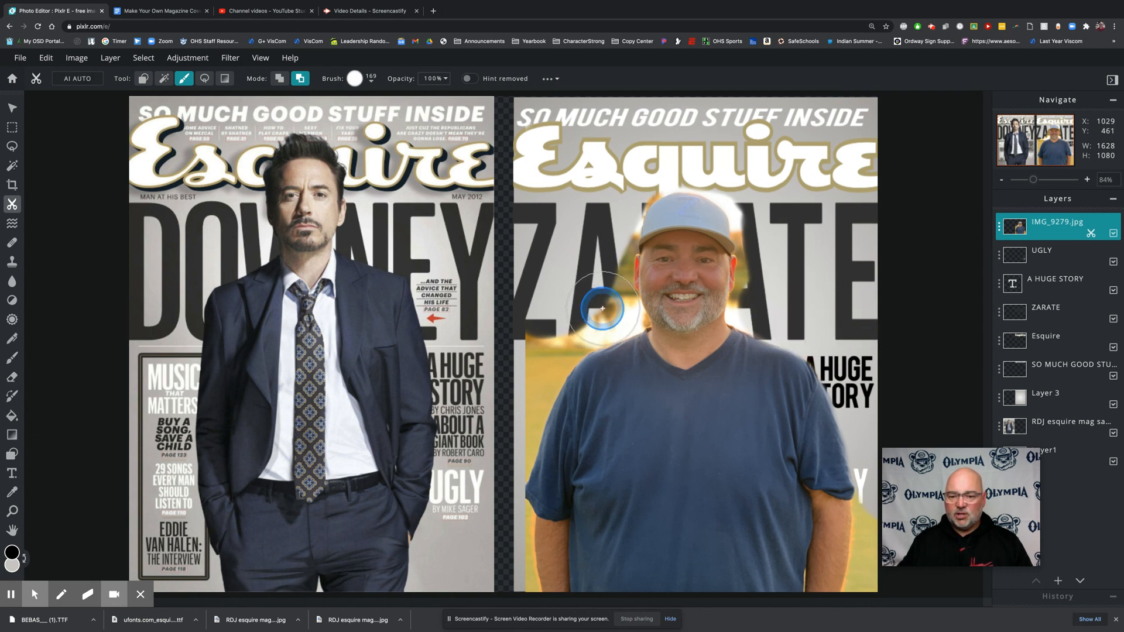
pyautogui.moveTo(602, 309)
pyautogui.mouseDown()
pyautogui.moveTo(530, 345)
pyautogui.moveTo(526, 377)
pyautogui.moveTo(546, 331)
pyautogui.moveTo(539, 322)
pyautogui.moveTo(529, 371)
pyautogui.moveTo(542, 351)
pyautogui.moveTo(544, 333)
pyautogui.moveTo(504, 421)
pyautogui.moveTo(498, 456)
pyautogui.moveTo(509, 409)
pyautogui.moveTo(494, 517)
pyautogui.mouseUp()
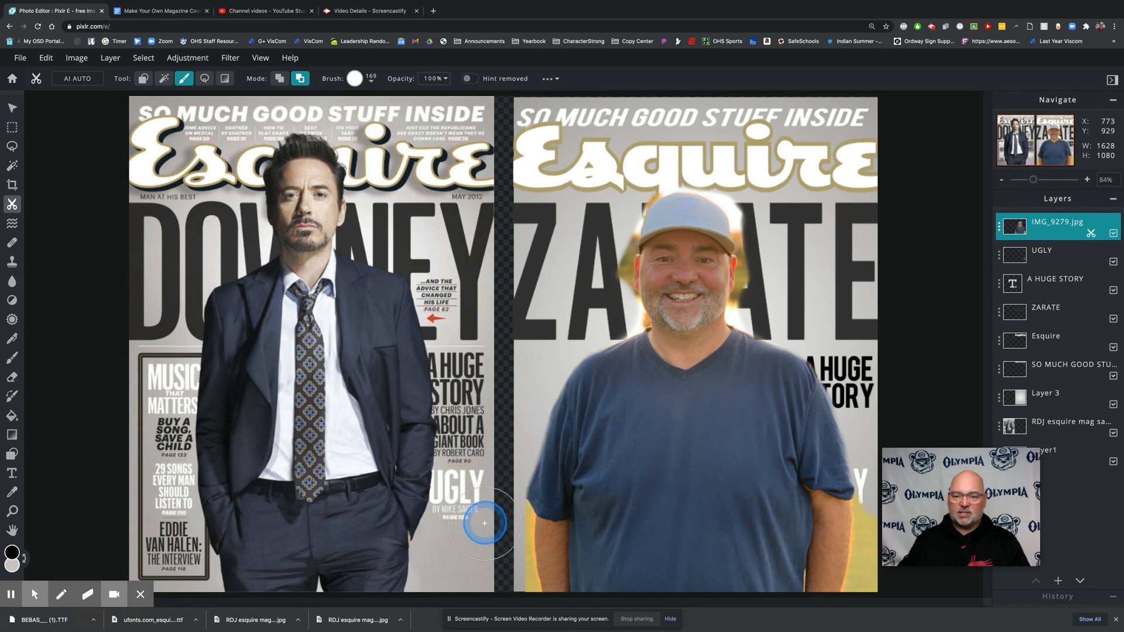
pyautogui.moveTo(595, 221)
pyautogui.mouseDown()
pyautogui.moveTo(596, 203)
pyautogui.moveTo(591, 285)
pyautogui.mouseUp()
pyautogui.moveTo(778, 213)
pyautogui.mouseDown()
pyautogui.moveTo(778, 175)
pyautogui.moveTo(765, 181)
pyautogui.moveTo(778, 284)
pyautogui.mouseUp()
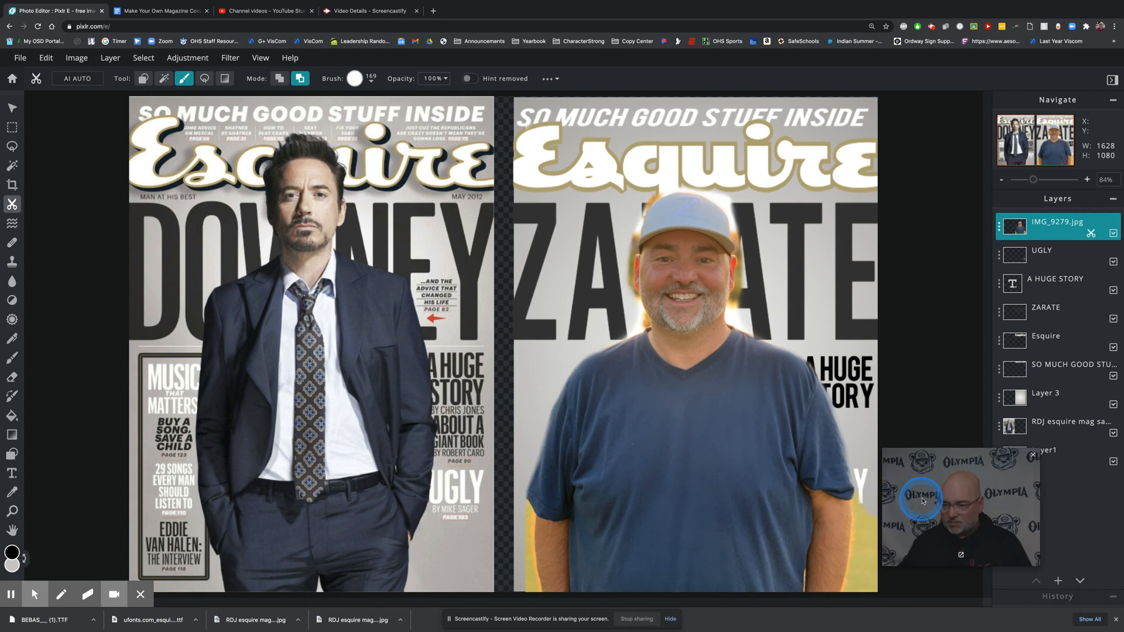
# Mask out the remaining grass beside both of the man's forearms down to the cover's lower edge.
pyautogui.moveTo(991, 464); pyautogui.dragTo(1064, 482)
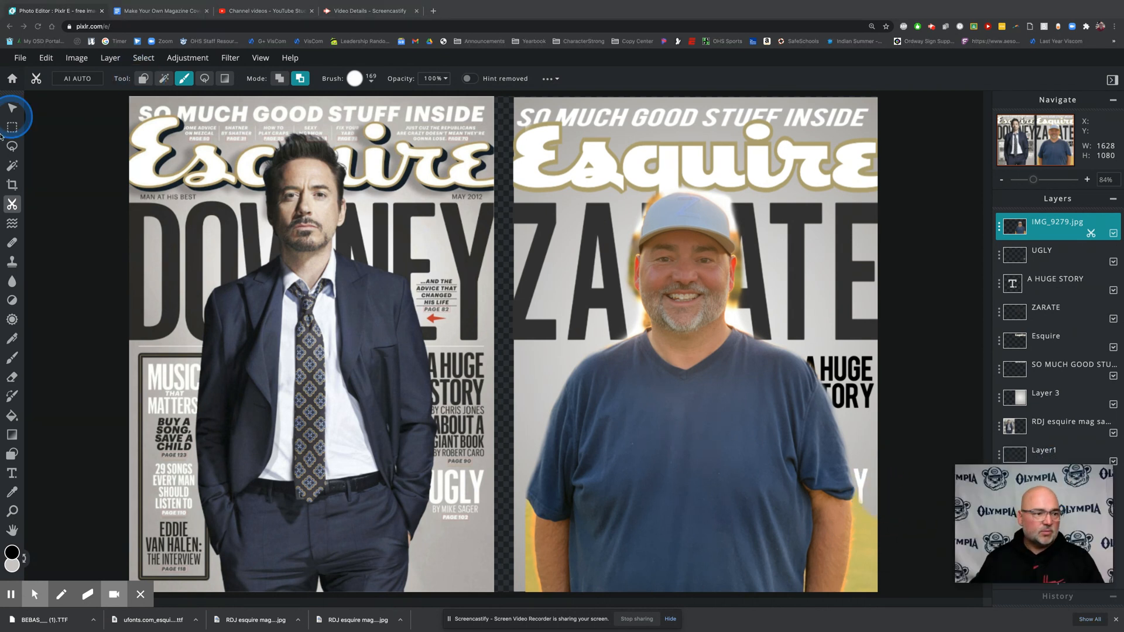
pyautogui.click(186, 77)
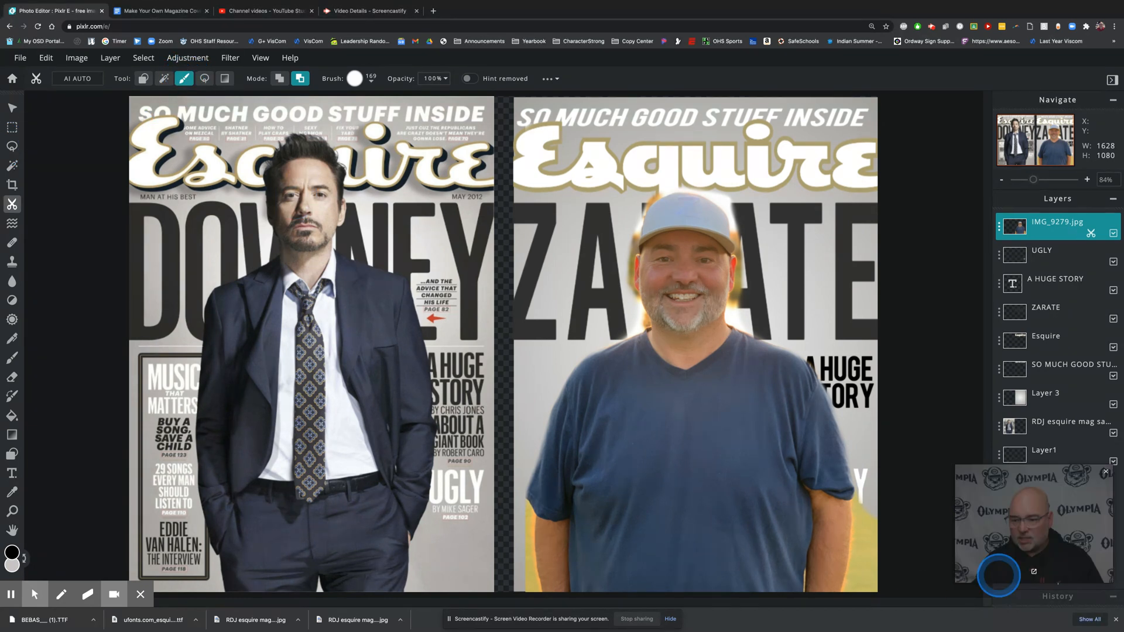
pyautogui.moveTo(890, 491); pyautogui.dragTo(882, 590)
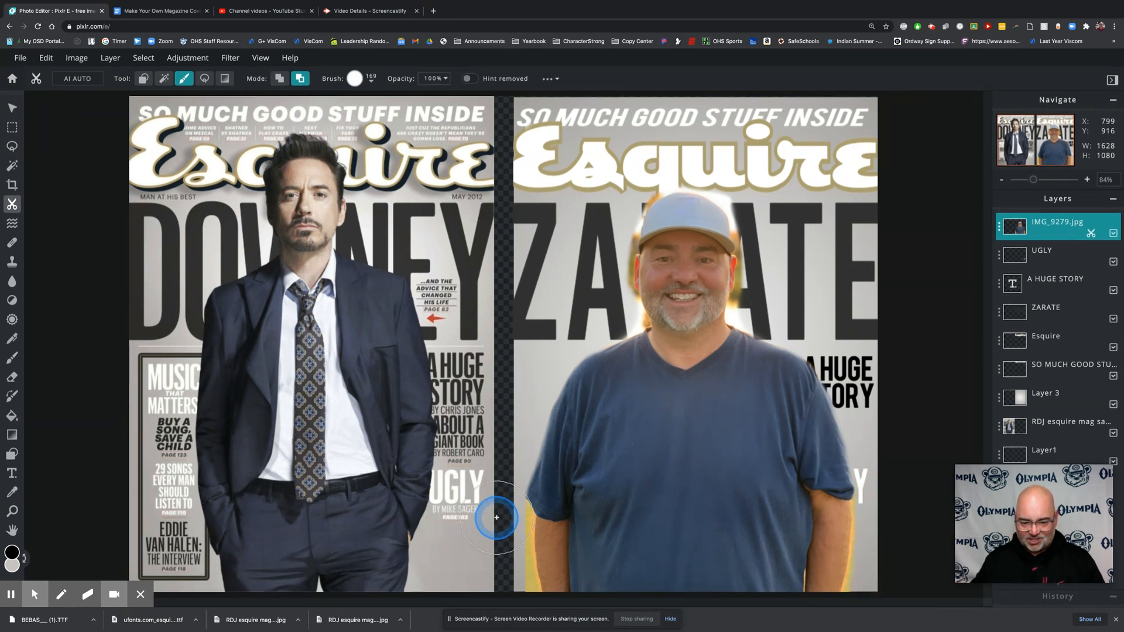
pyautogui.moveTo(497, 518); pyautogui.dragTo(510, 612)
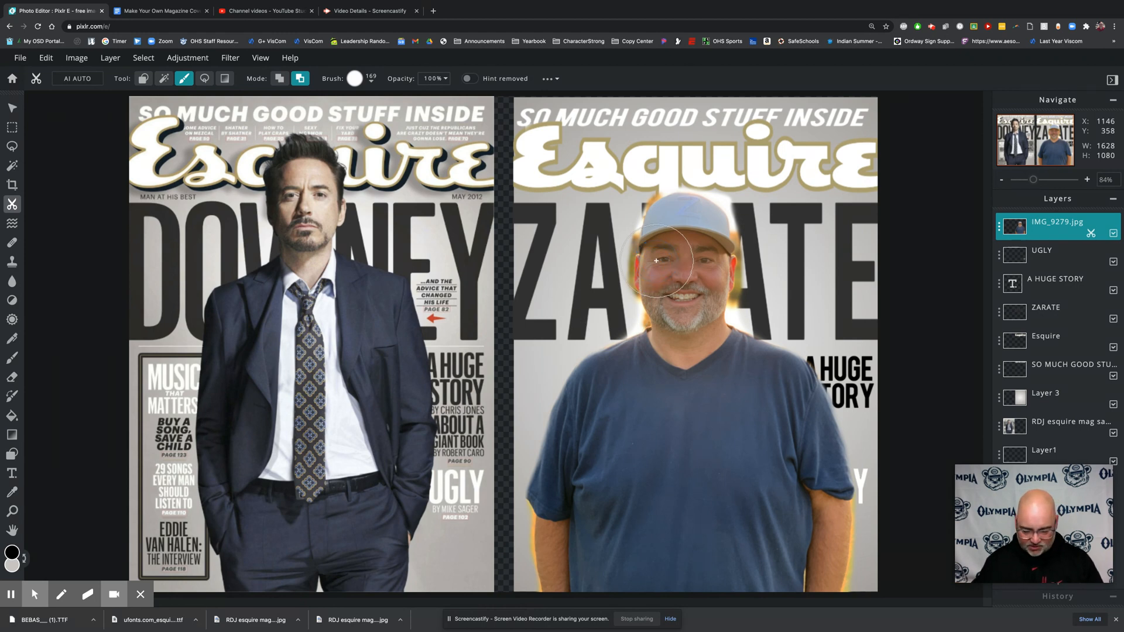
# Return to the cutout tool's Draw Mask brush close up on the man's head and reduce its size to 41 px.
pyautogui.press('z')
pyautogui.click(710, 256)
pyautogui.click(710, 256)
pyautogui.click(710, 256)
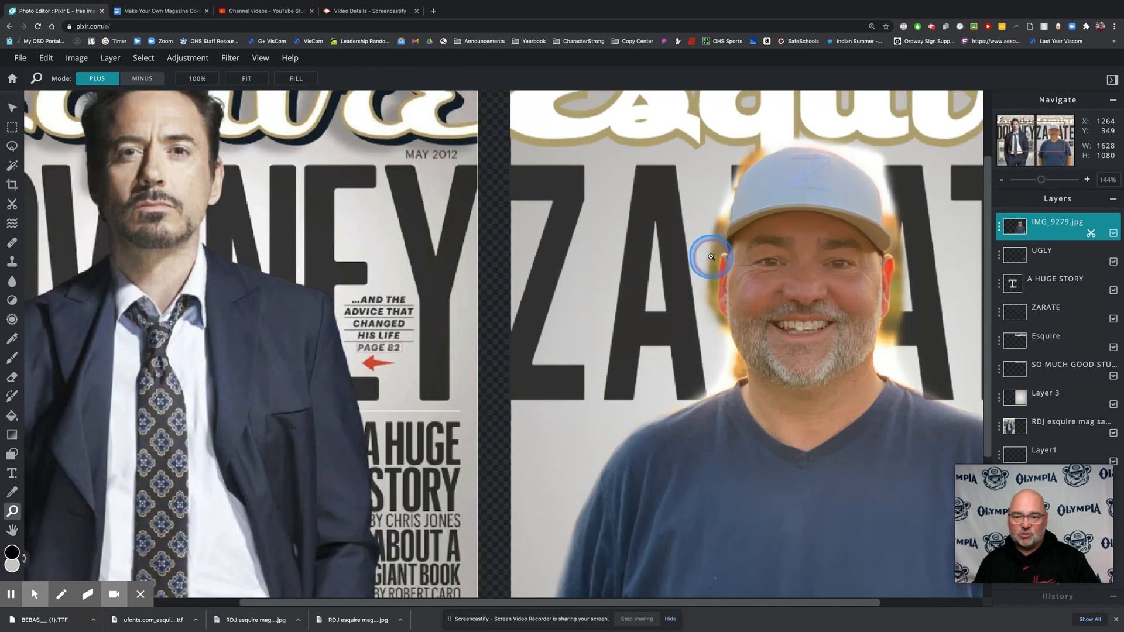
pyautogui.hscroll(5, 801, 265)
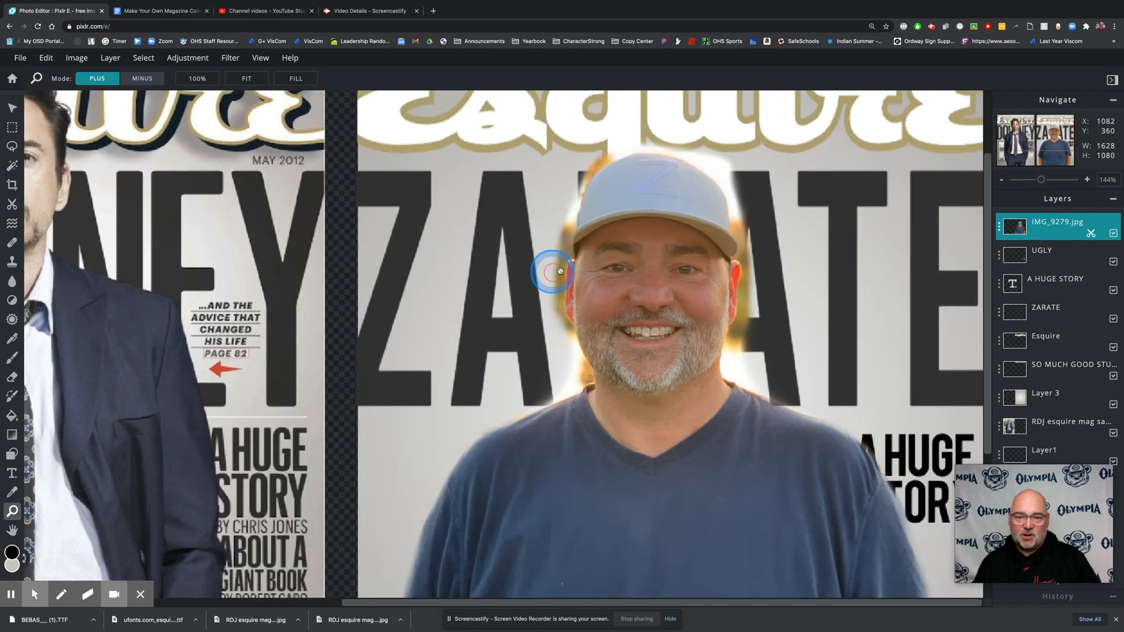
pyautogui.click(681, 262)
pyautogui.click(681, 261)
pyautogui.click(681, 261)
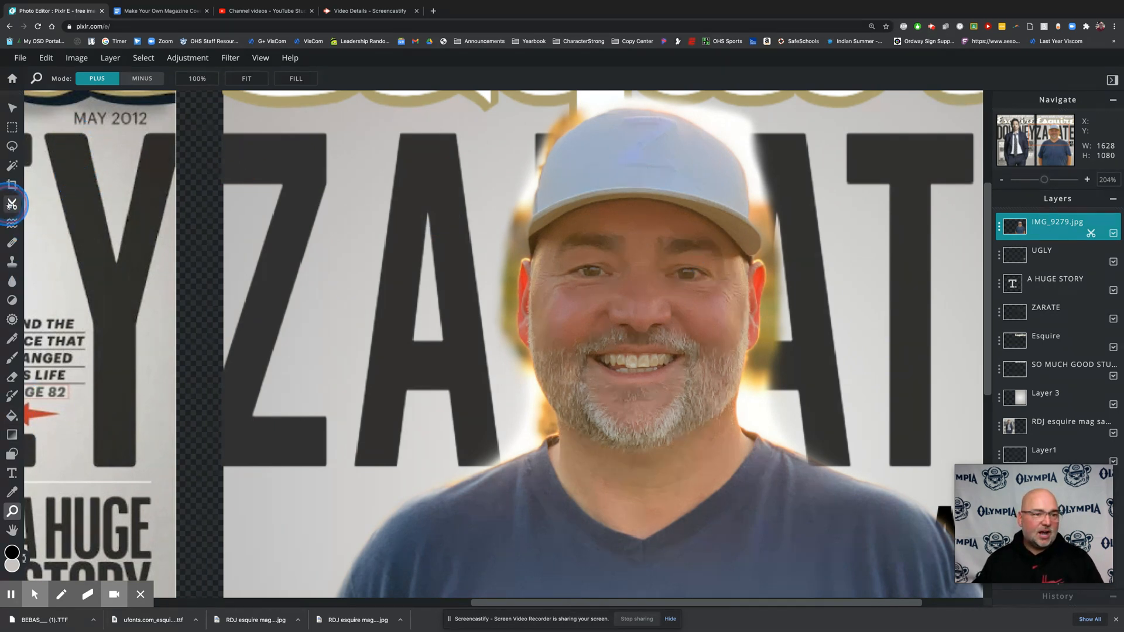
pyautogui.click(11, 203)
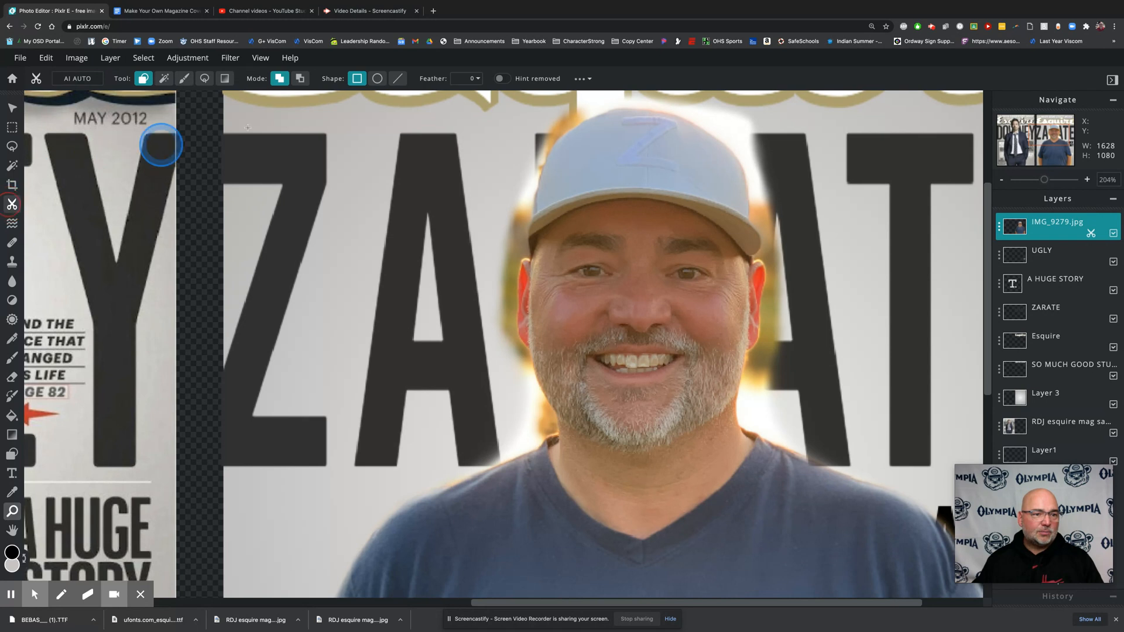
pyautogui.click(189, 79)
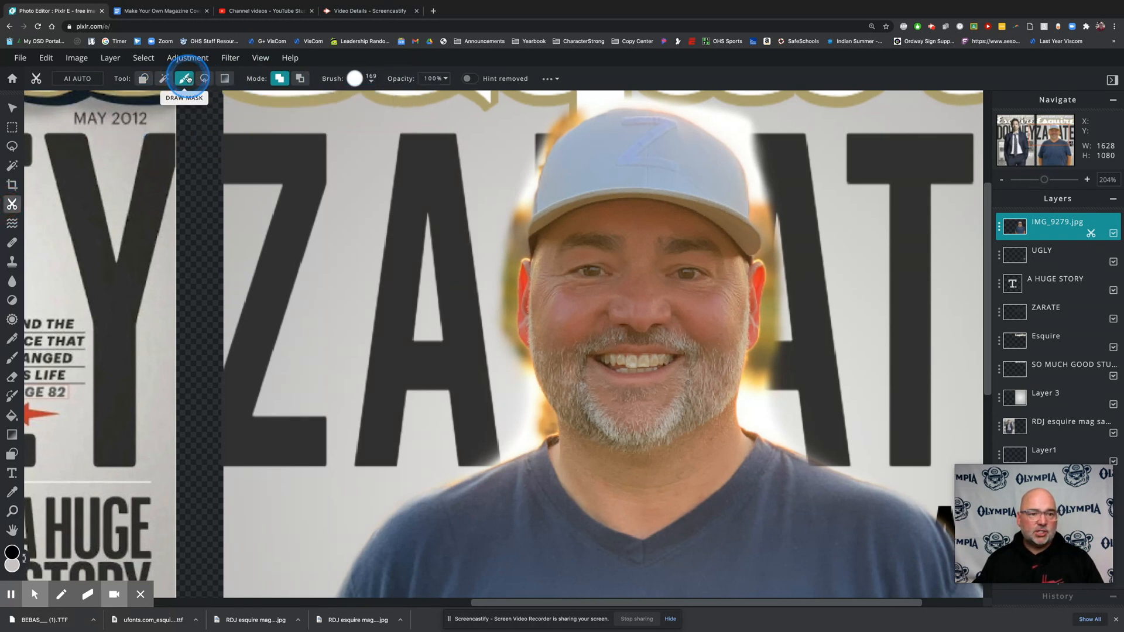
pyautogui.click(364, 81)
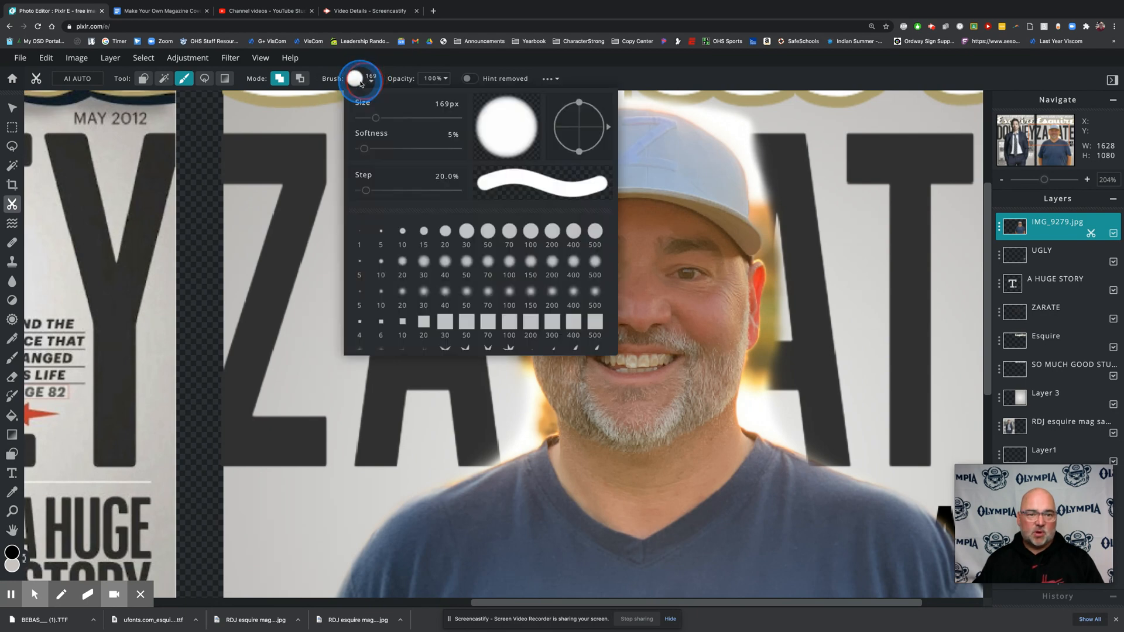
pyautogui.moveTo(375, 119); pyautogui.dragTo(365, 119)
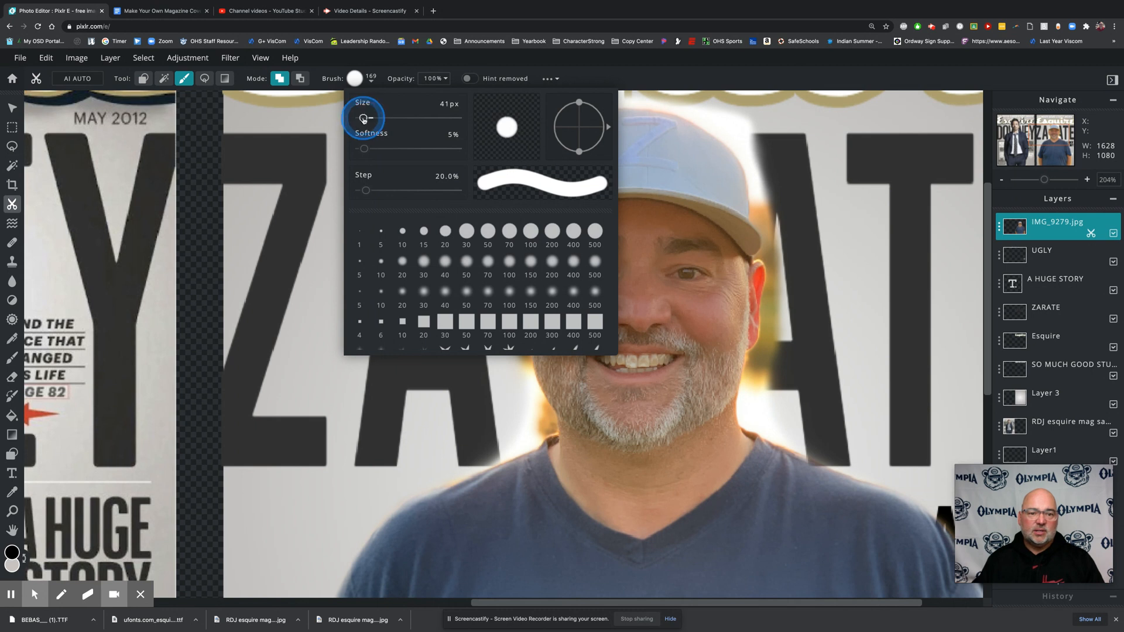
pyautogui.click(374, 72)
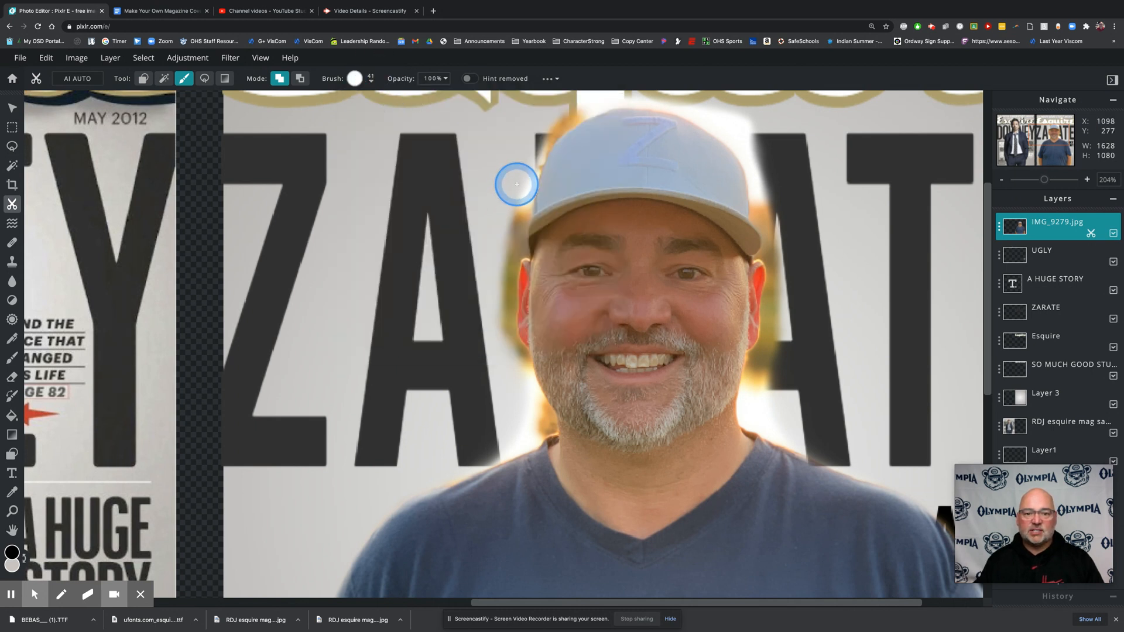
# Set the mask brush to remove mode and brush away the bright sky fringe around the man's cap.
pyautogui.moveTo(517, 175); pyautogui.dragTo(505, 191)
pyautogui.click(299, 77)
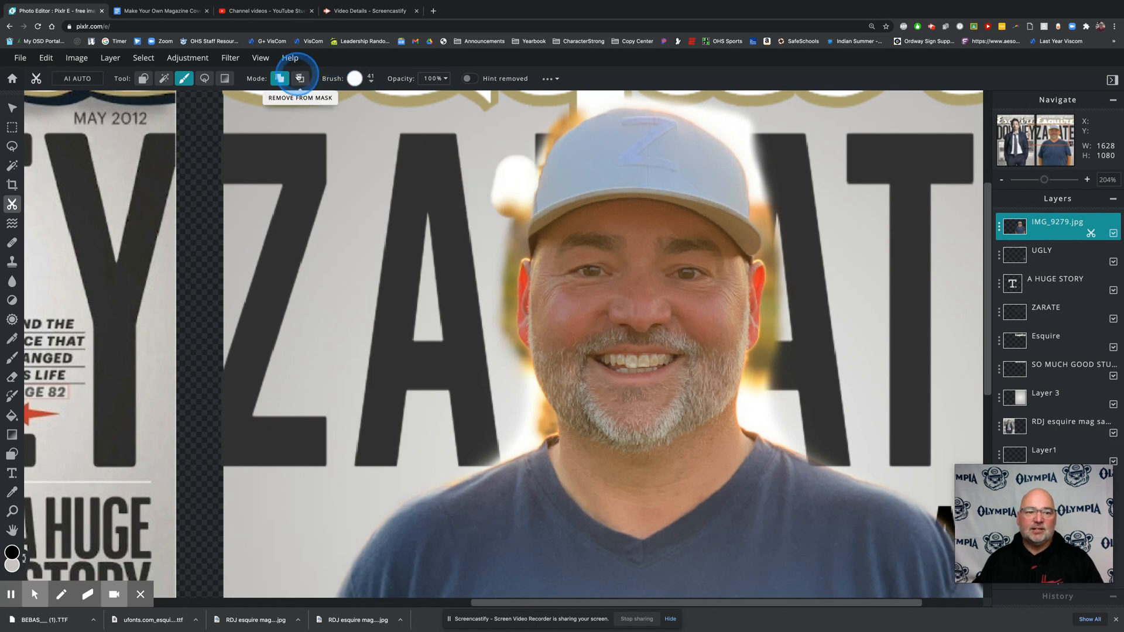
pyautogui.moveTo(518, 152)
pyautogui.mouseDown()
pyautogui.moveTo(506, 231)
pyautogui.moveTo(499, 197)
pyautogui.moveTo(499, 207)
pyautogui.moveTo(551, 117)
pyautogui.mouseUp()
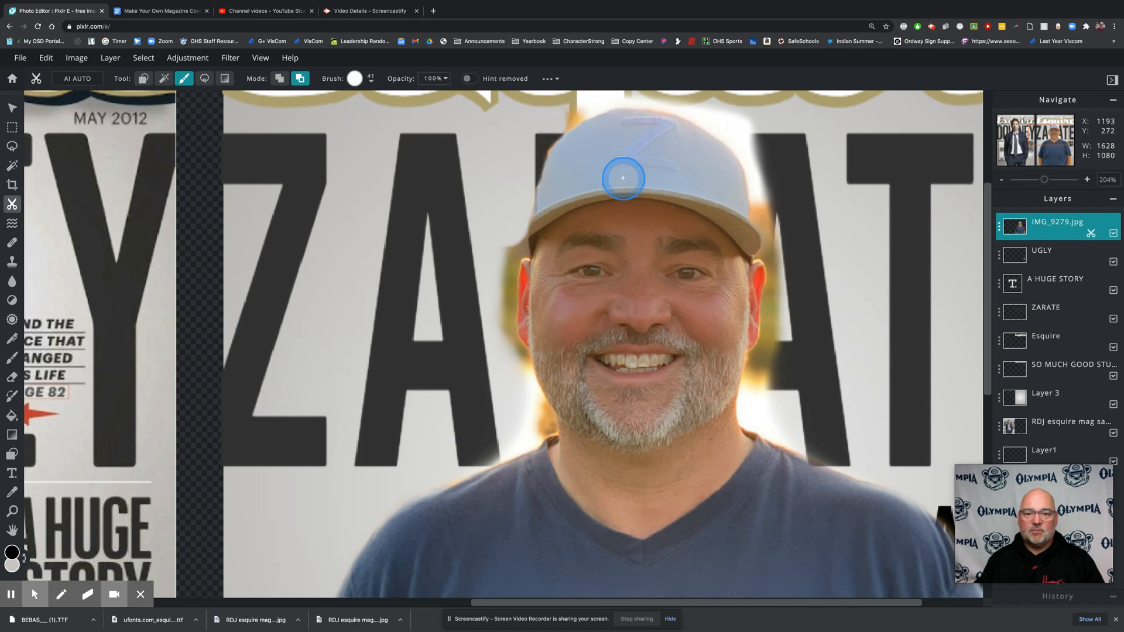
pyautogui.moveTo(629, 174); pyautogui.dragTo(497, 284)
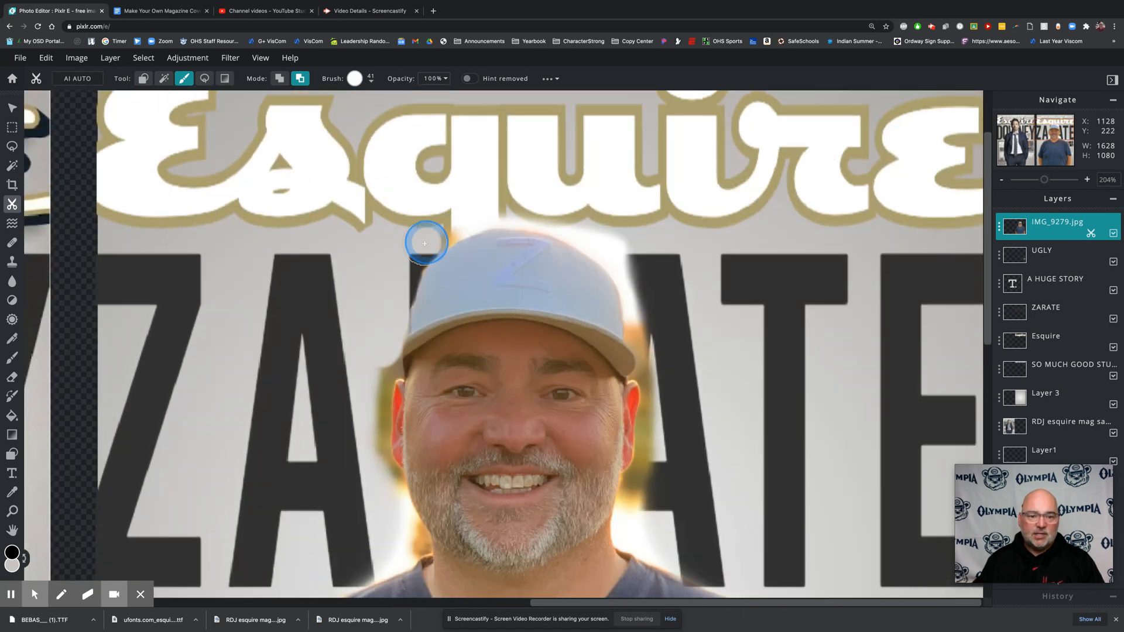
pyautogui.moveTo(406, 263)
pyautogui.mouseDown()
pyautogui.moveTo(446, 221)
pyautogui.moveTo(493, 201)
pyautogui.moveTo(486, 209)
pyautogui.moveTo(599, 236)
pyautogui.moveTo(636, 269)
pyautogui.moveTo(647, 306)
pyautogui.mouseUp()
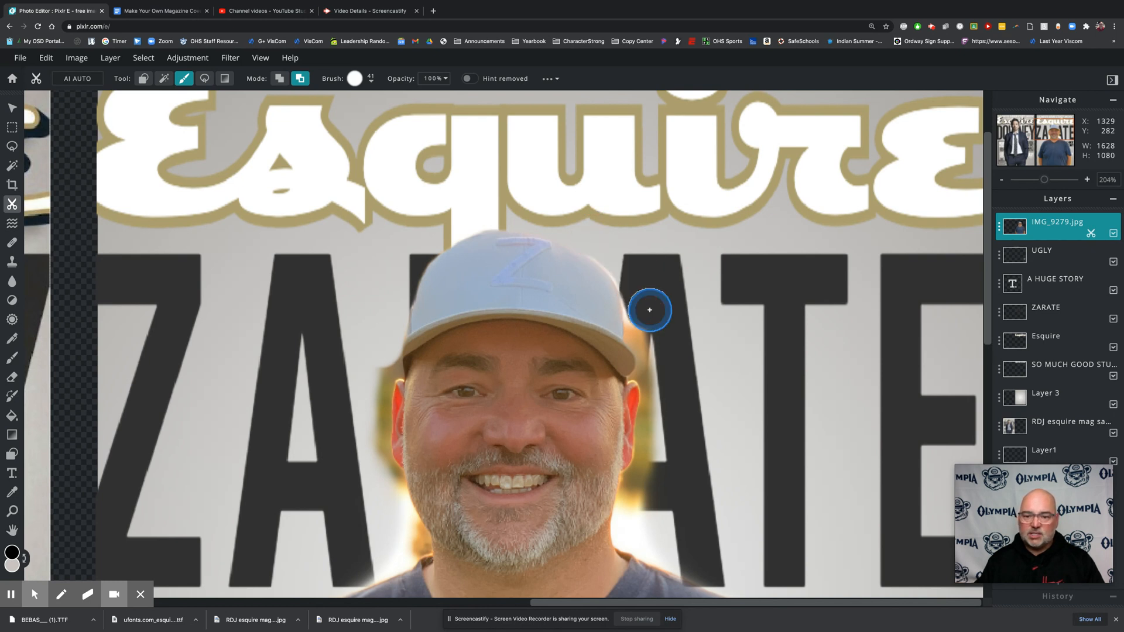
pyautogui.moveTo(612, 245)
pyautogui.mouseDown()
pyautogui.moveTo(642, 279)
pyautogui.moveTo(649, 329)
pyautogui.mouseUp()
pyautogui.moveTo(593, 235); pyautogui.dragTo(664, 322)
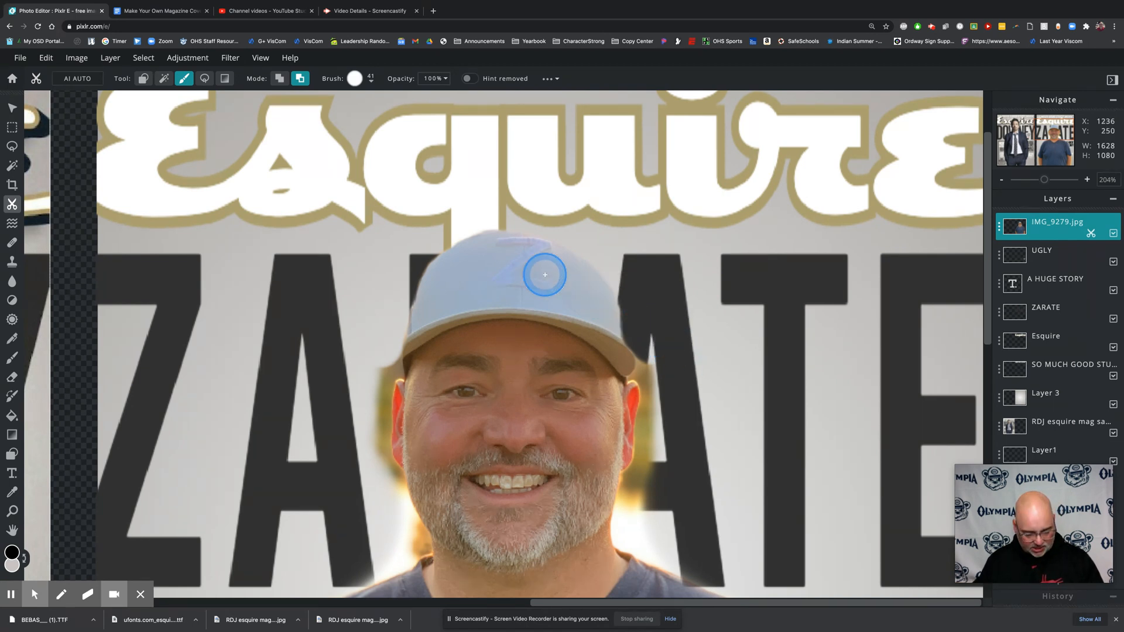
# Paint the front of the cap back in with the mask's add mode, and return the brush to remove mode.
pyautogui.rightClick(513, 260)
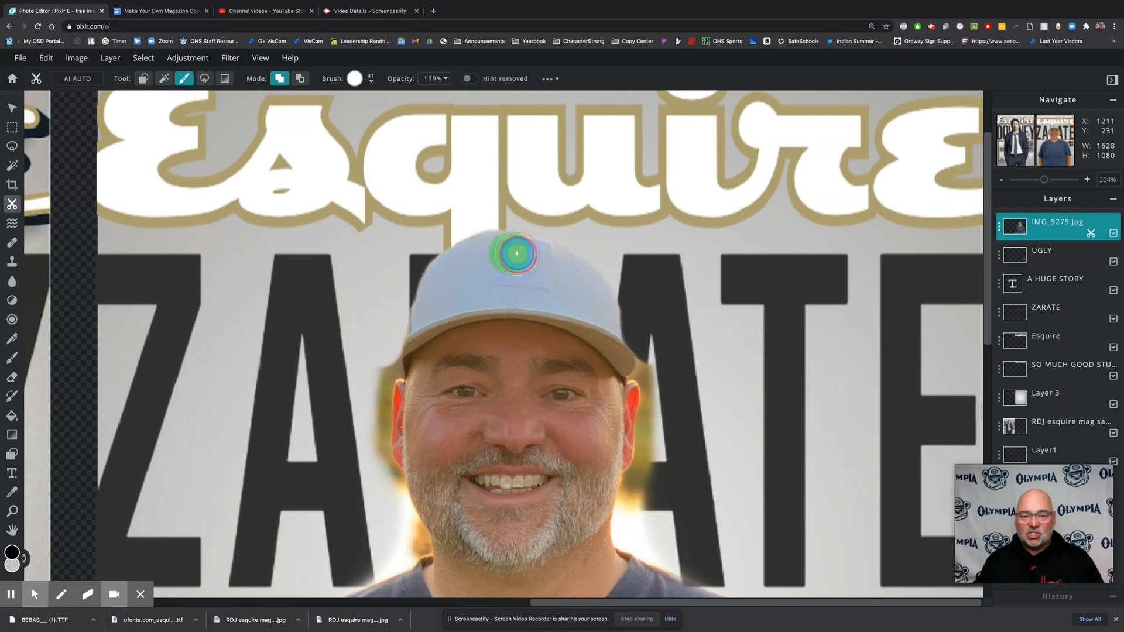
pyautogui.moveTo(528, 256); pyautogui.dragTo(585, 293)
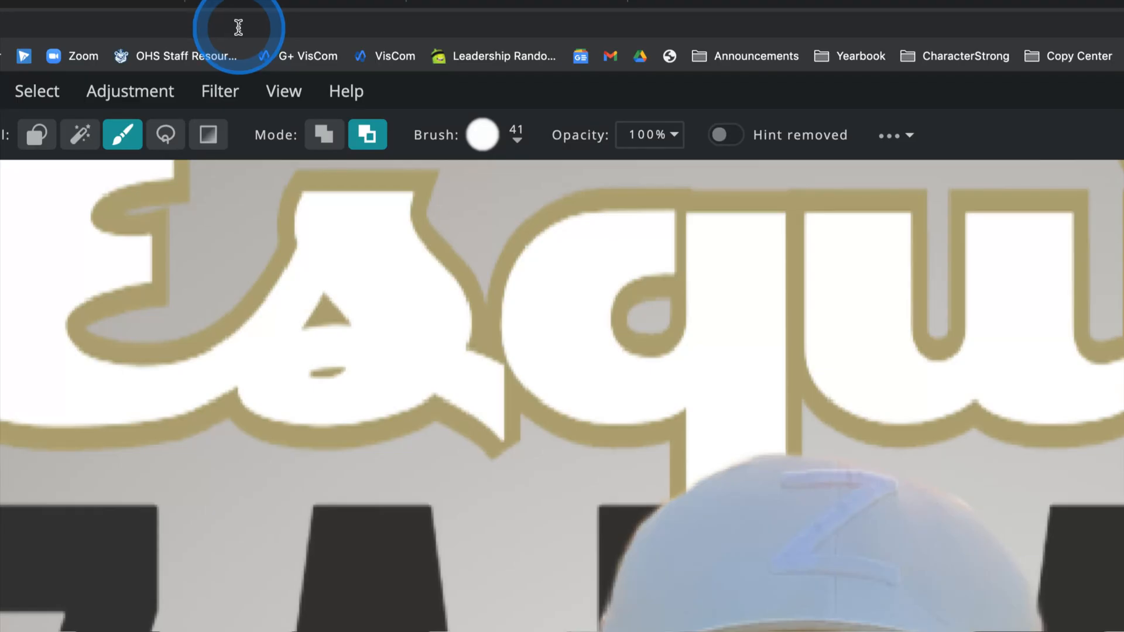
pyautogui.click(324, 136)
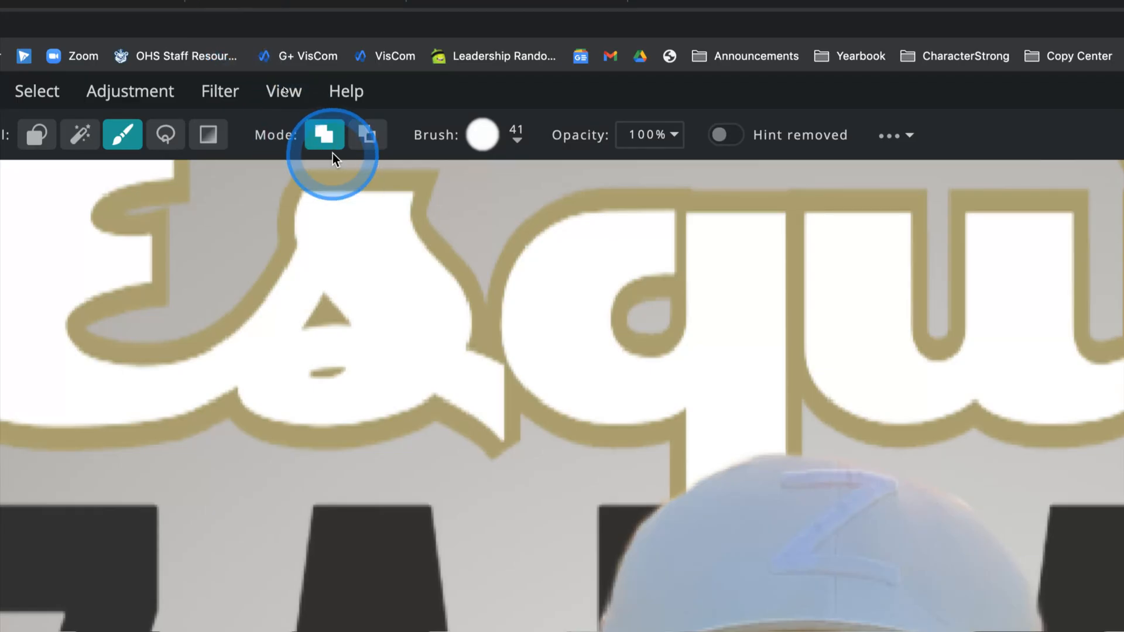
pyautogui.press('x')
pyautogui.press('x')
pyautogui.press('x')
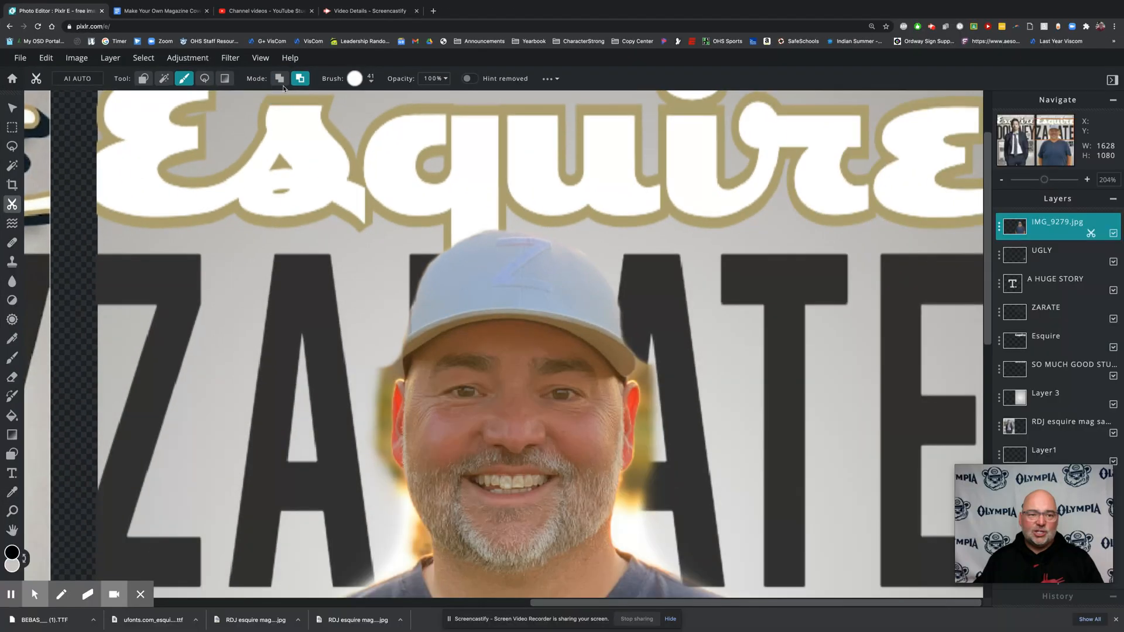
# Mask out the glowing background on both sides of the face and neck and along the tops of the shoulders.
pyautogui.scroll(-3, 573, 304)
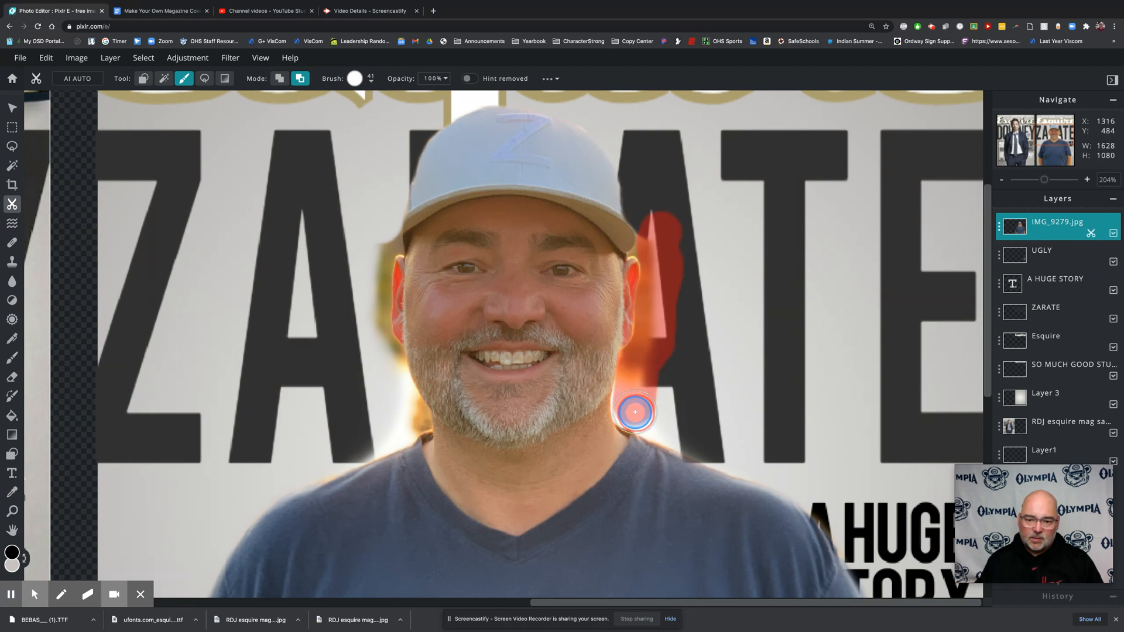
pyautogui.moveTo(635, 412); pyautogui.dragTo(754, 465)
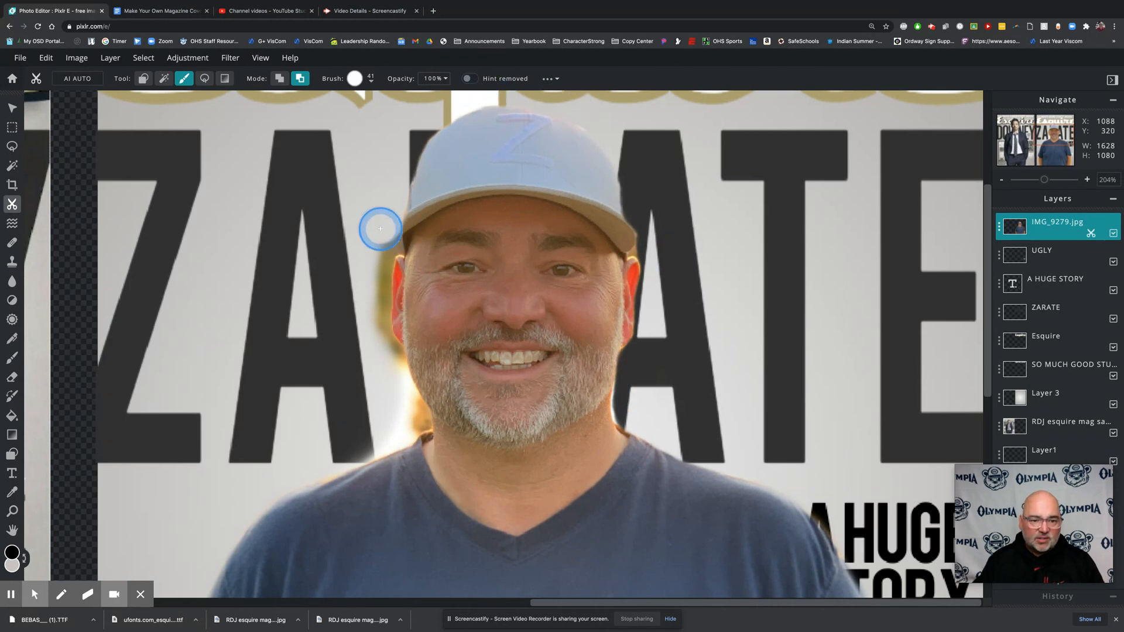
pyautogui.moveTo(381, 229)
pyautogui.mouseDown()
pyautogui.moveTo(369, 321)
pyautogui.moveTo(406, 414)
pyautogui.moveTo(380, 440)
pyautogui.moveTo(284, 462)
pyautogui.mouseUp()
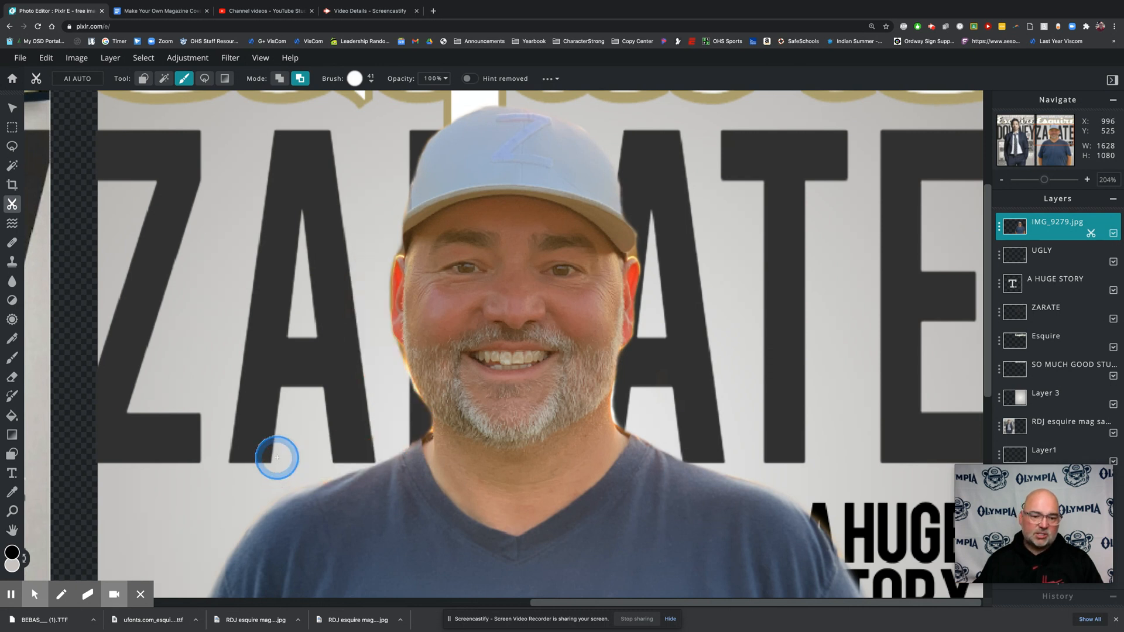
pyautogui.moveTo(345, 444); pyautogui.dragTo(240, 490)
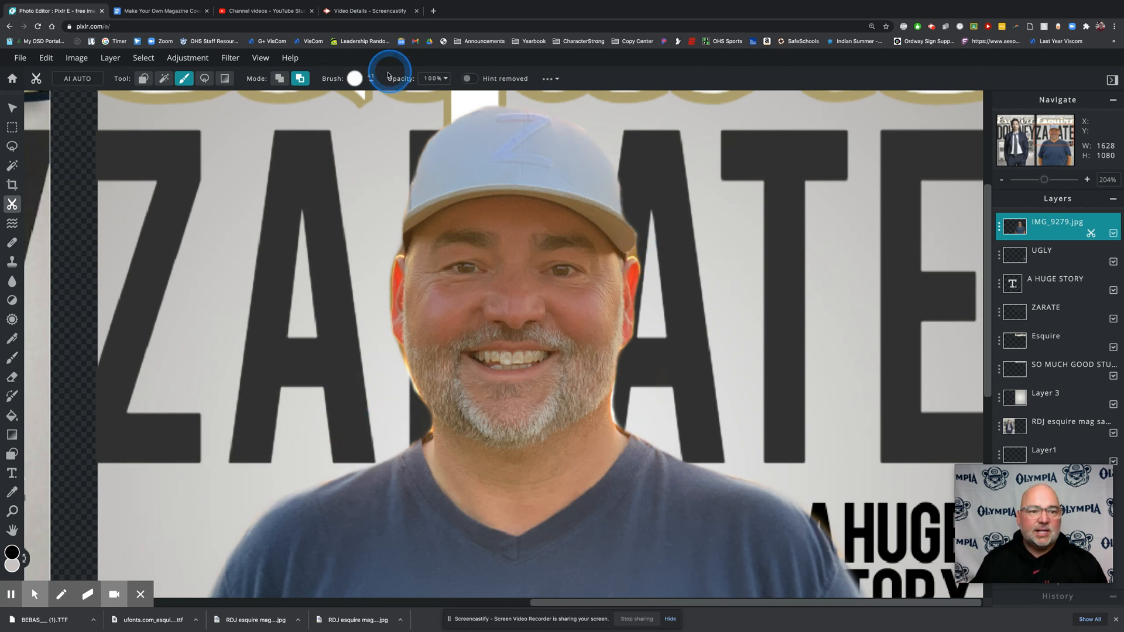
# Reduce the mask brush to 8 px and clean up the background remnants between the cap brim and both ears.
pyautogui.click(362, 82)
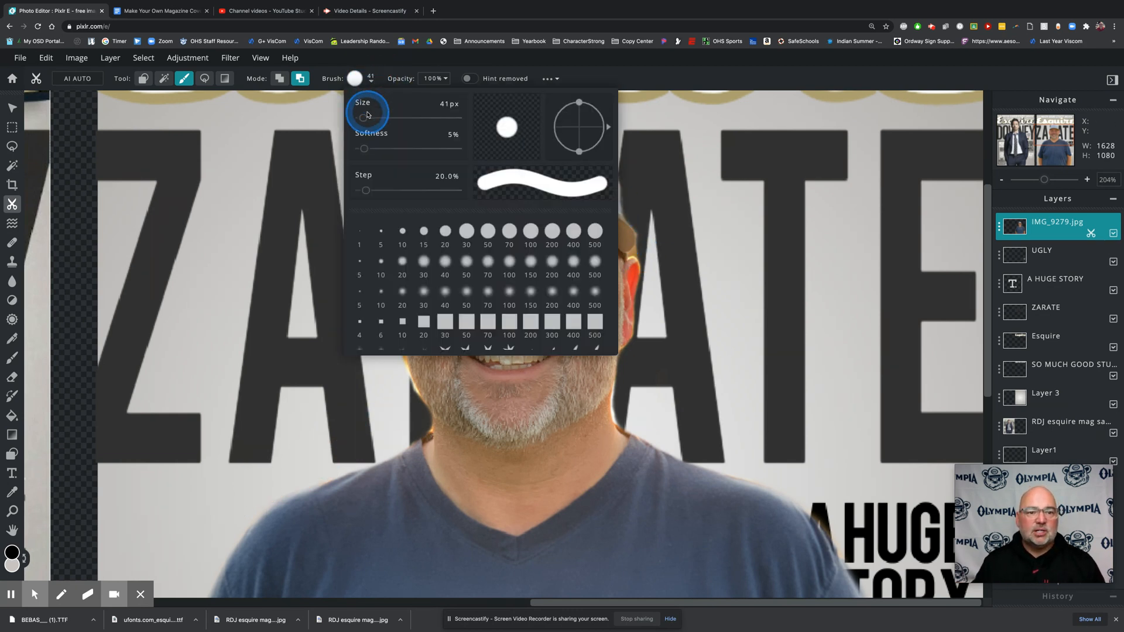
pyautogui.moveTo(362, 119); pyautogui.dragTo(360, 118)
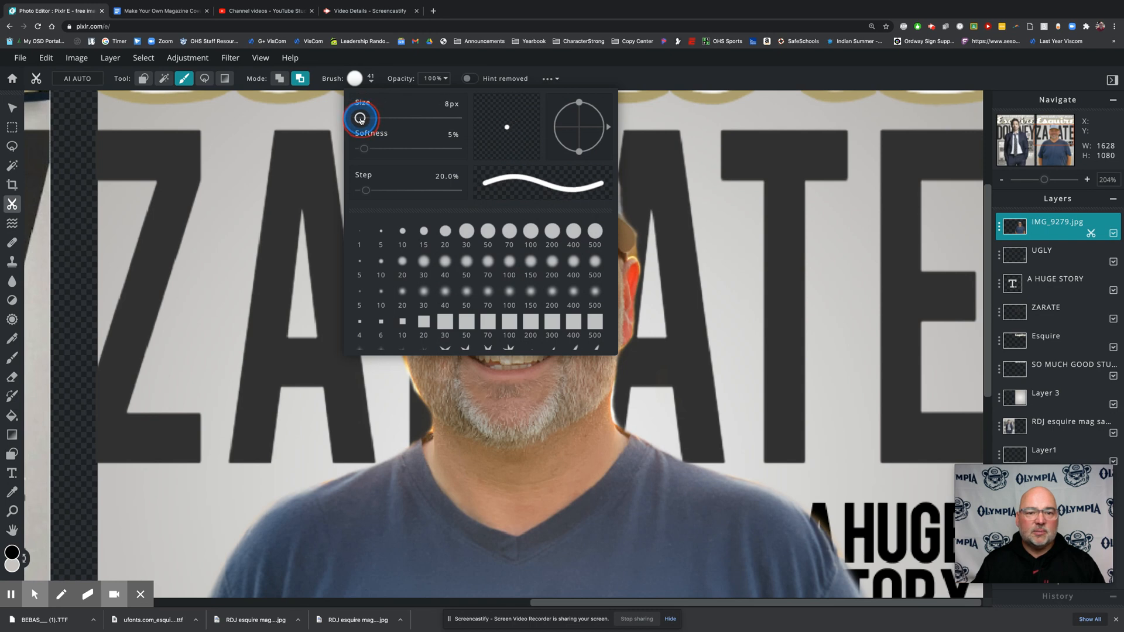
pyautogui.click(707, 185)
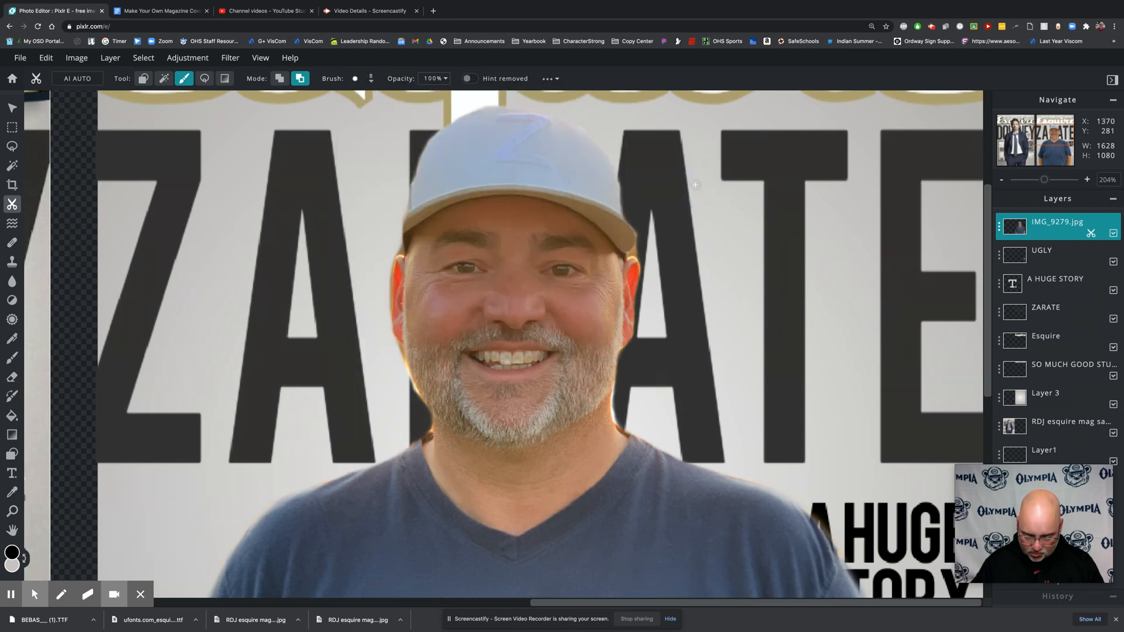
pyautogui.scroll(5, 695, 184)
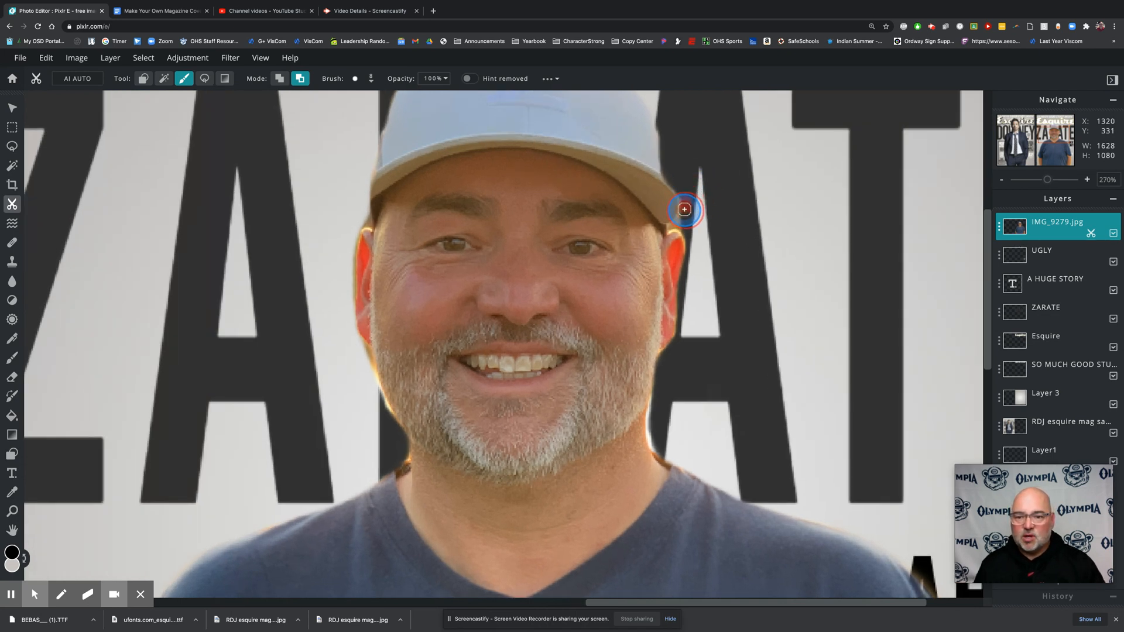
pyautogui.moveTo(679, 224); pyautogui.dragTo(696, 232)
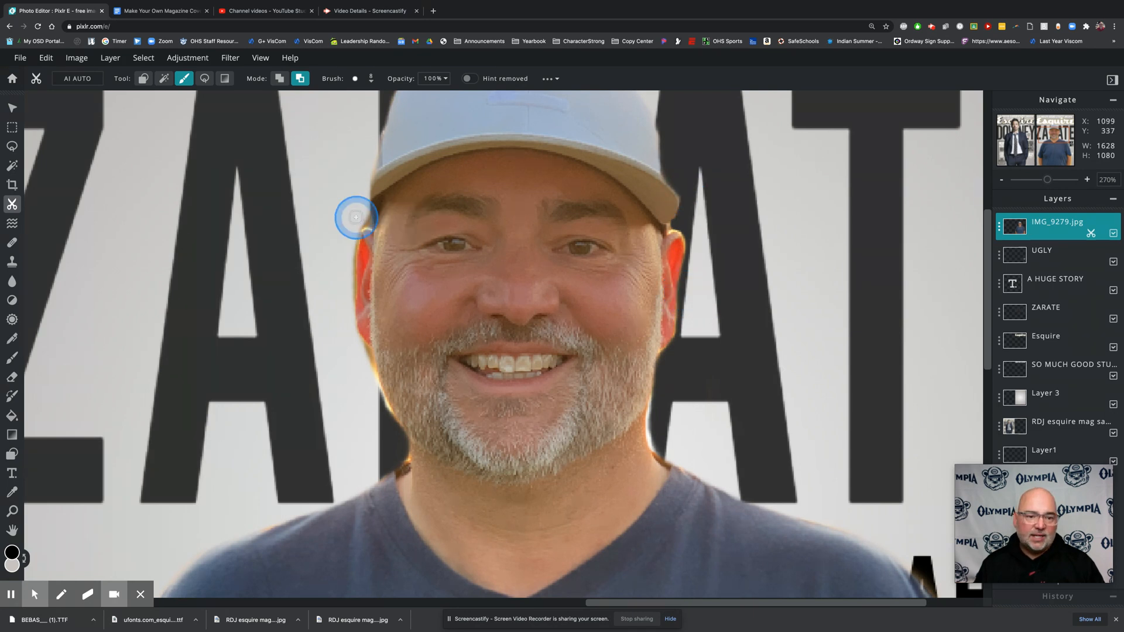
pyautogui.moveTo(367, 223); pyautogui.dragTo(363, 218)
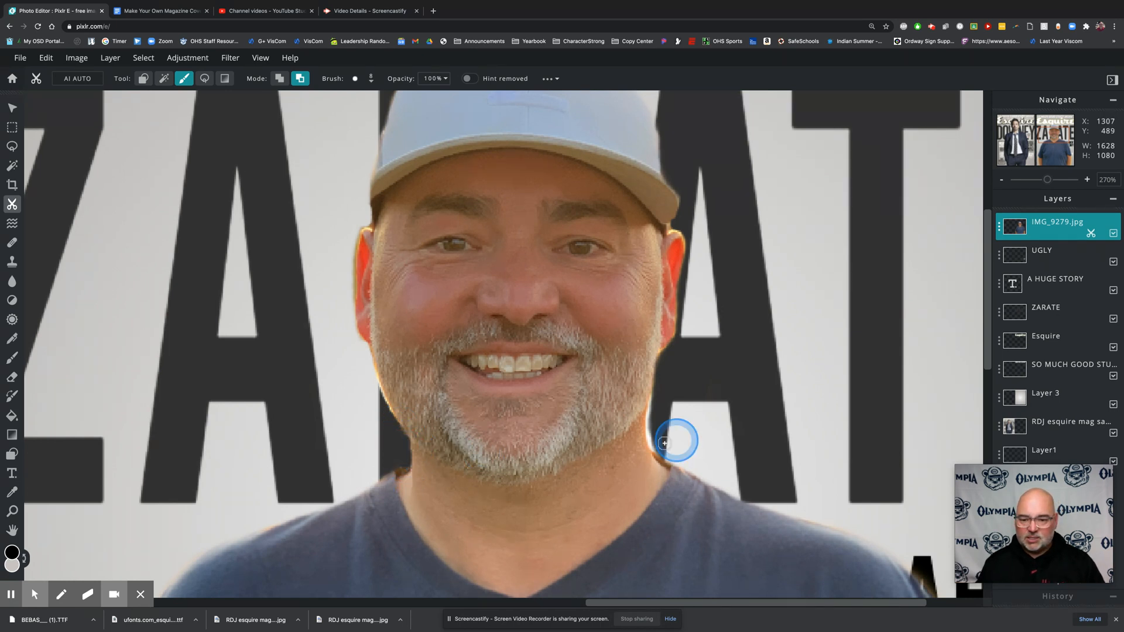
# Mask out the bright fringe beside the neck, and restore the over-erased jaw and neck edge using add mode.
pyautogui.moveTo(673, 434)
pyautogui.mouseDown()
pyautogui.moveTo(648, 402)
pyautogui.moveTo(651, 436)
pyautogui.mouseUp()
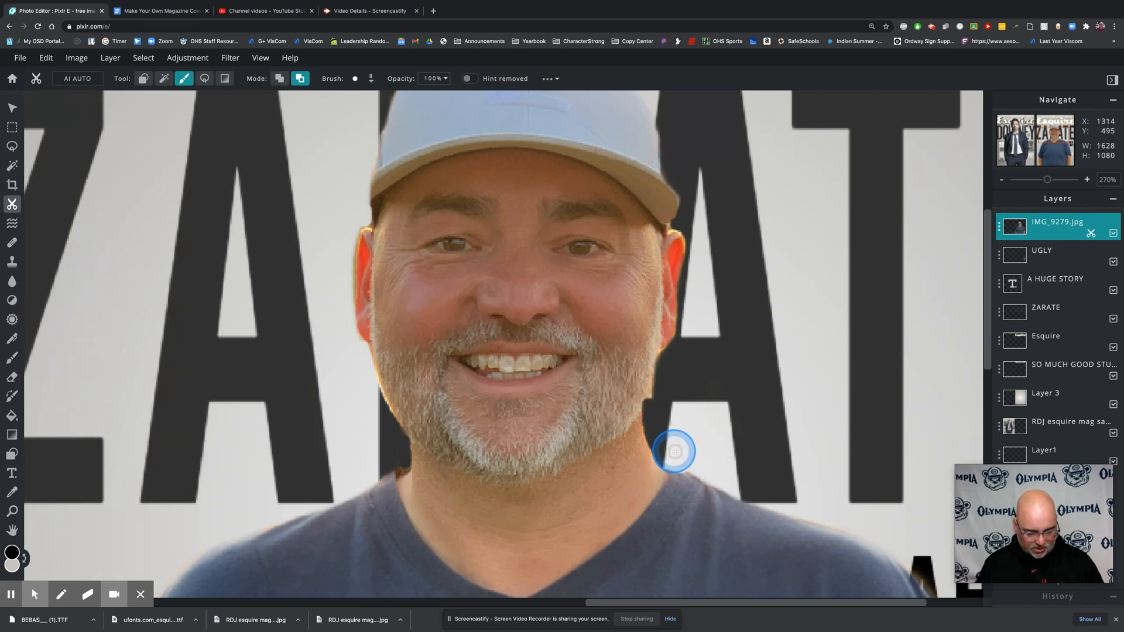
pyautogui.press('x')
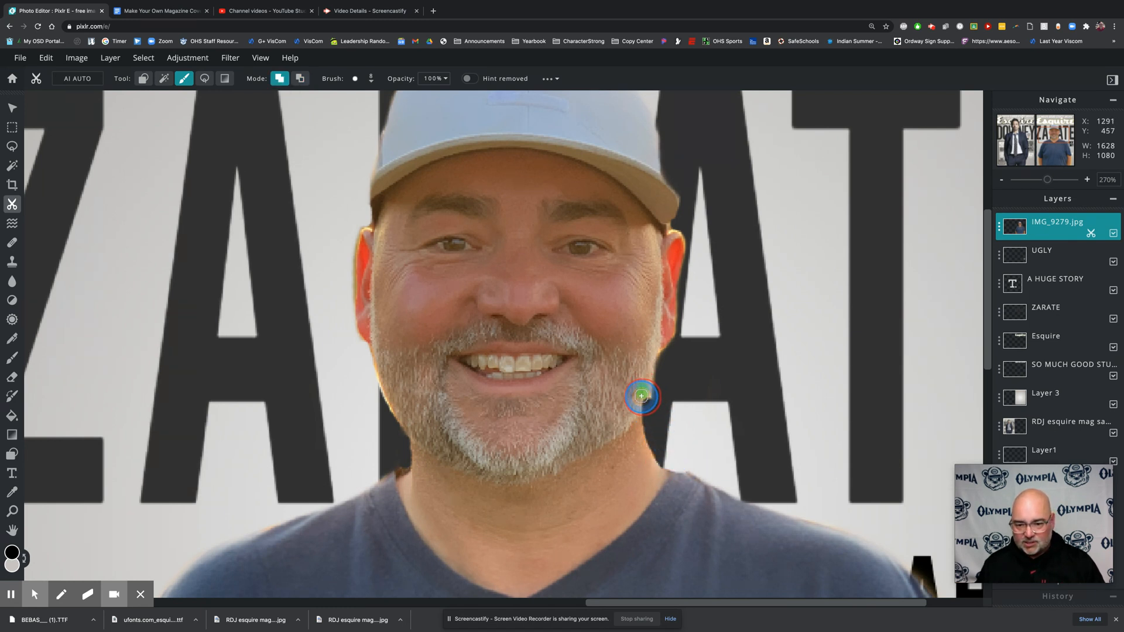
pyautogui.moveTo(641, 397)
pyautogui.mouseDown()
pyautogui.moveTo(643, 434)
pyautogui.moveTo(667, 469)
pyautogui.mouseUp()
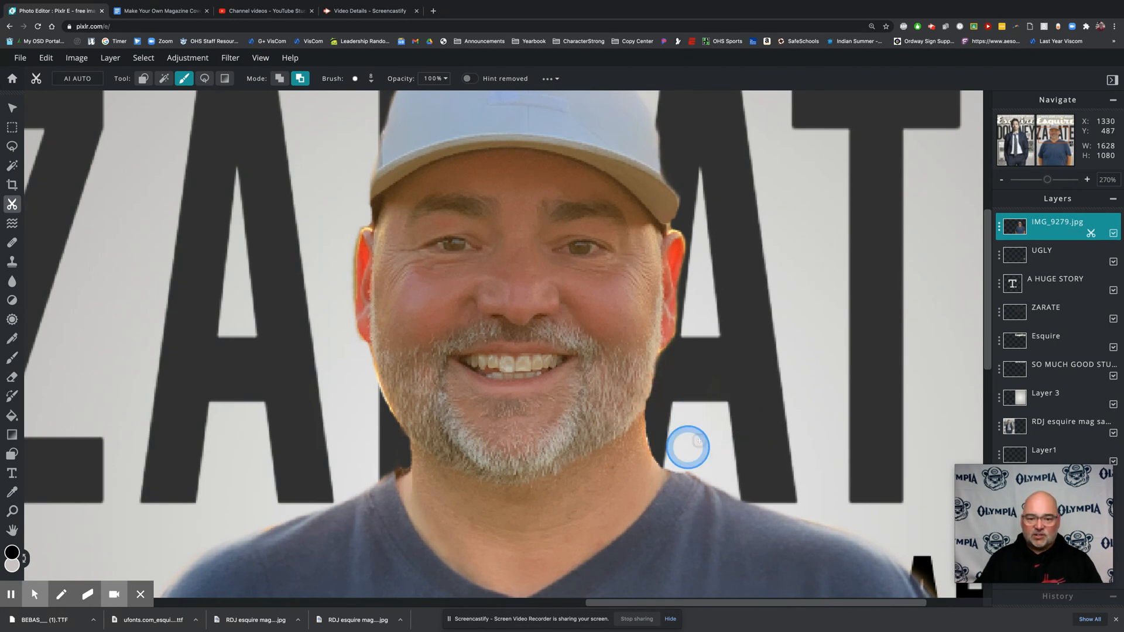
# Set the mask brush to 30 px and remove the yellow fringe along the outer edge of the forearm beside the UGLY headline.
pyautogui.moveTo(623, 457); pyautogui.dragTo(423, 126)
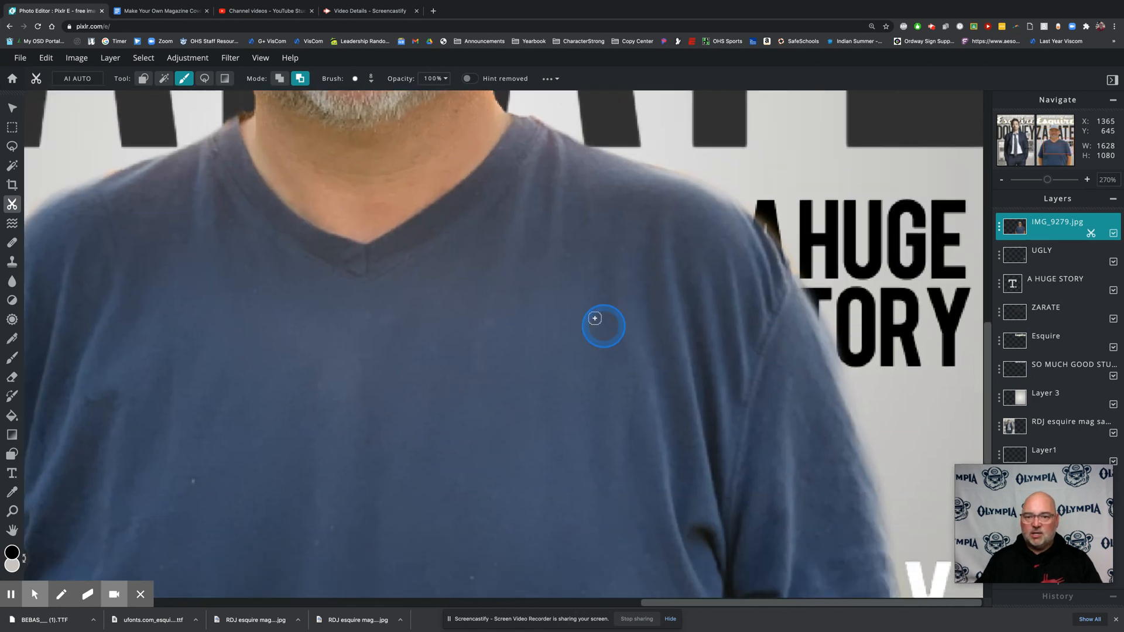
pyautogui.moveTo(728, 412); pyautogui.dragTo(694, 147)
pyautogui.moveTo(833, 433); pyautogui.dragTo(750, 208)
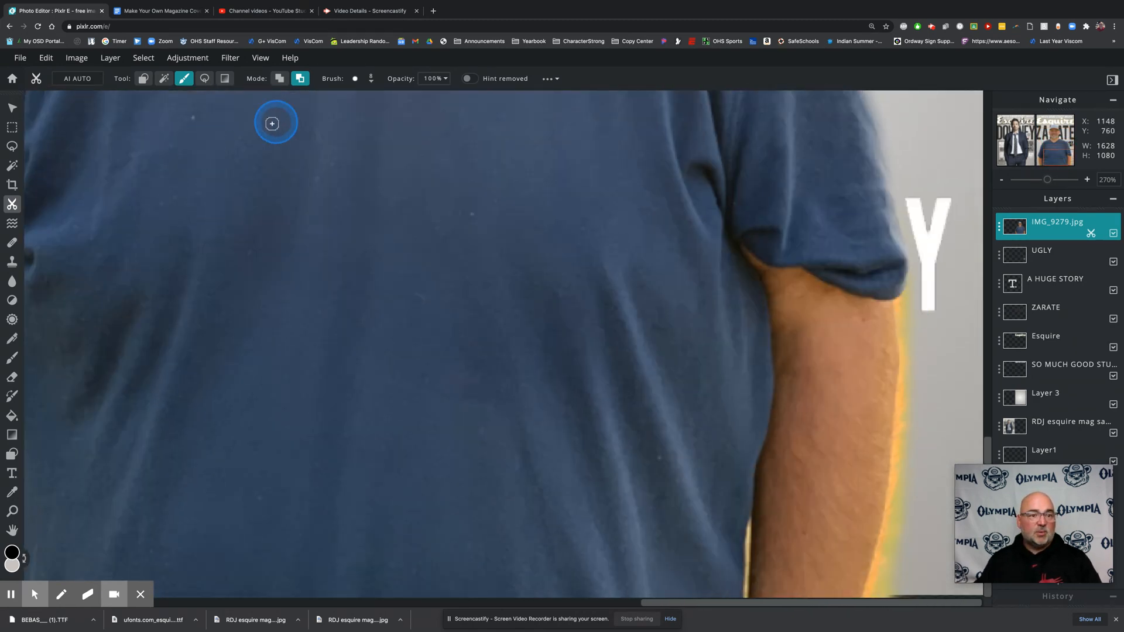
pyautogui.click(370, 82)
pyautogui.moveTo(359, 113); pyautogui.dragTo(362, 119)
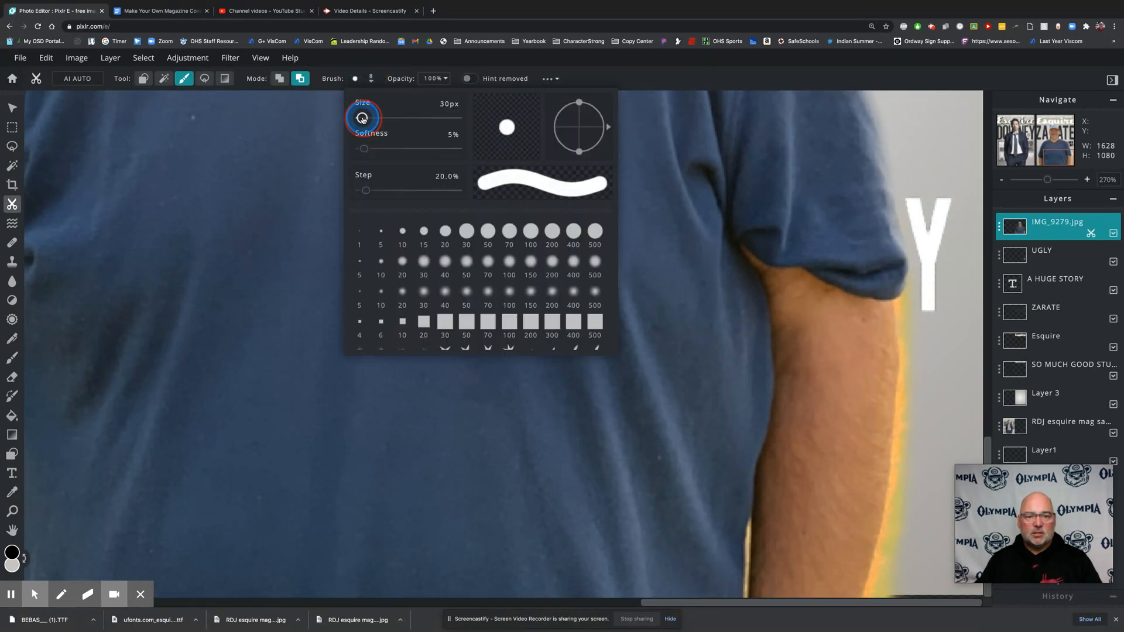
pyautogui.click(911, 311)
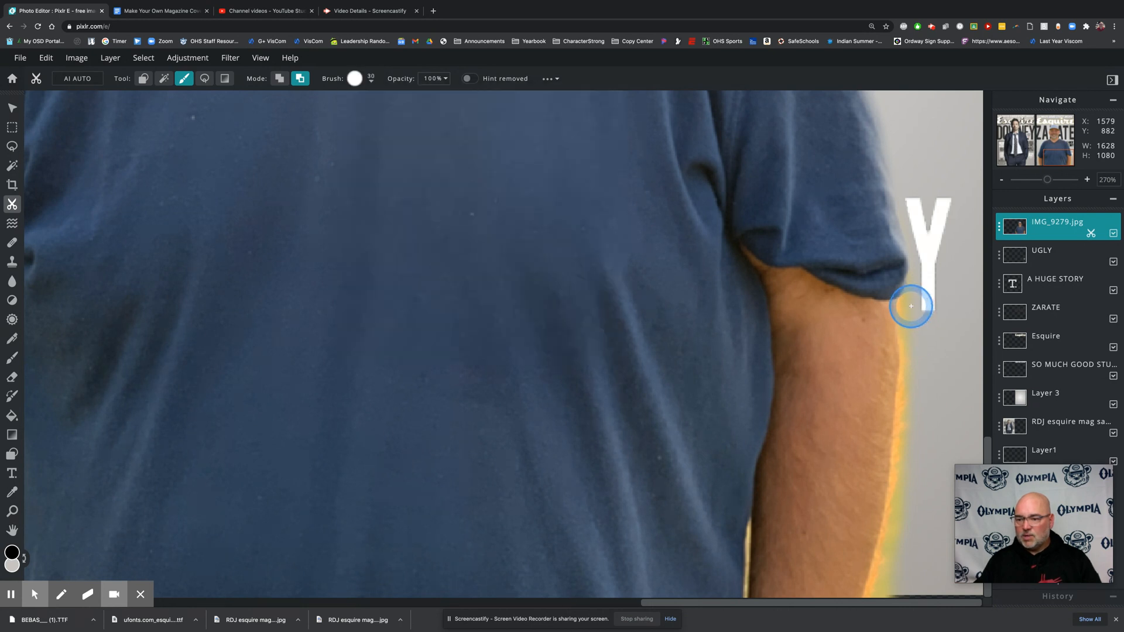
pyautogui.moveTo(912, 306)
pyautogui.mouseDown()
pyautogui.moveTo(919, 361)
pyautogui.moveTo(900, 541)
pyautogui.mouseUp()
pyautogui.scroll(-5, 909, 484)
pyautogui.scroll(4, 909, 485)
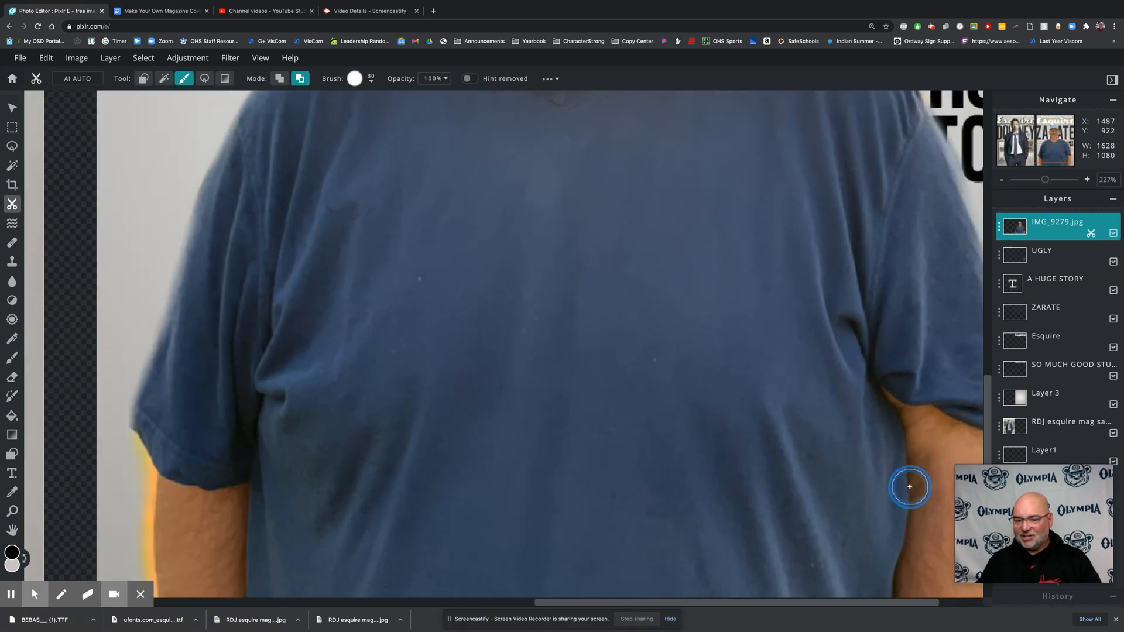
# Mask out the remaining yellow fringe along the lower outer edge of the forearm below the UGLY headline.
pyautogui.moveTo(910, 486); pyautogui.dragTo(620, 101)
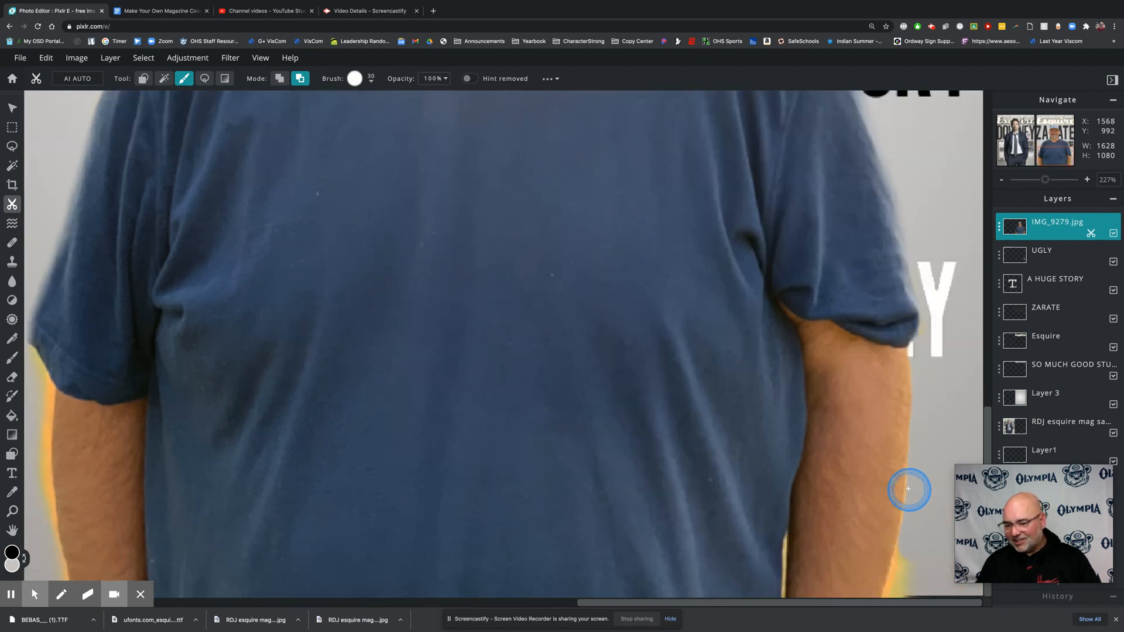
pyautogui.click(921, 512)
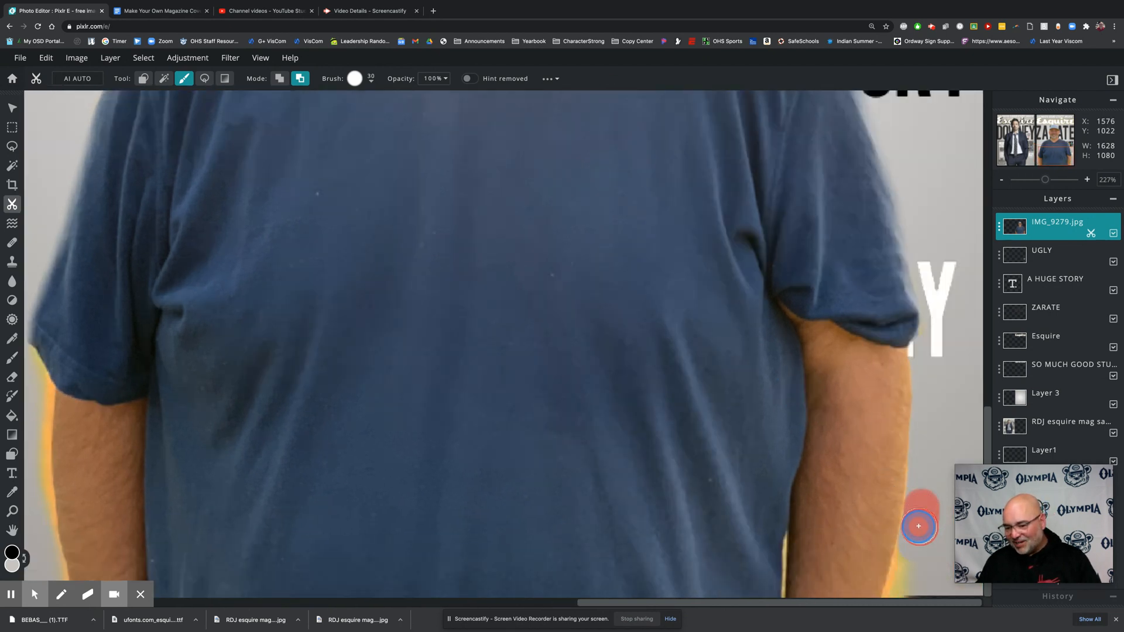
pyautogui.moveTo(908, 558)
pyautogui.mouseDown()
pyautogui.moveTo(896, 602)
pyautogui.moveTo(929, 588)
pyautogui.mouseUp()
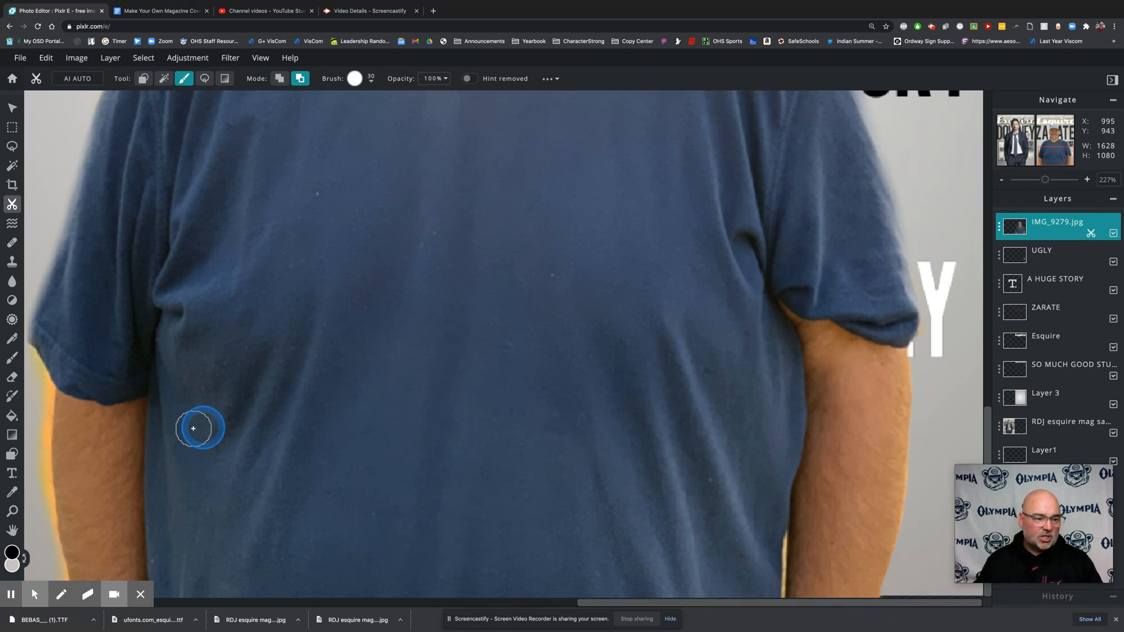
# Mask out the yellow fringe on the opposite arm, from the sleeve hem down the outer edge of the forearm.
pyautogui.moveTo(347, 403); pyautogui.dragTo(650, 303)
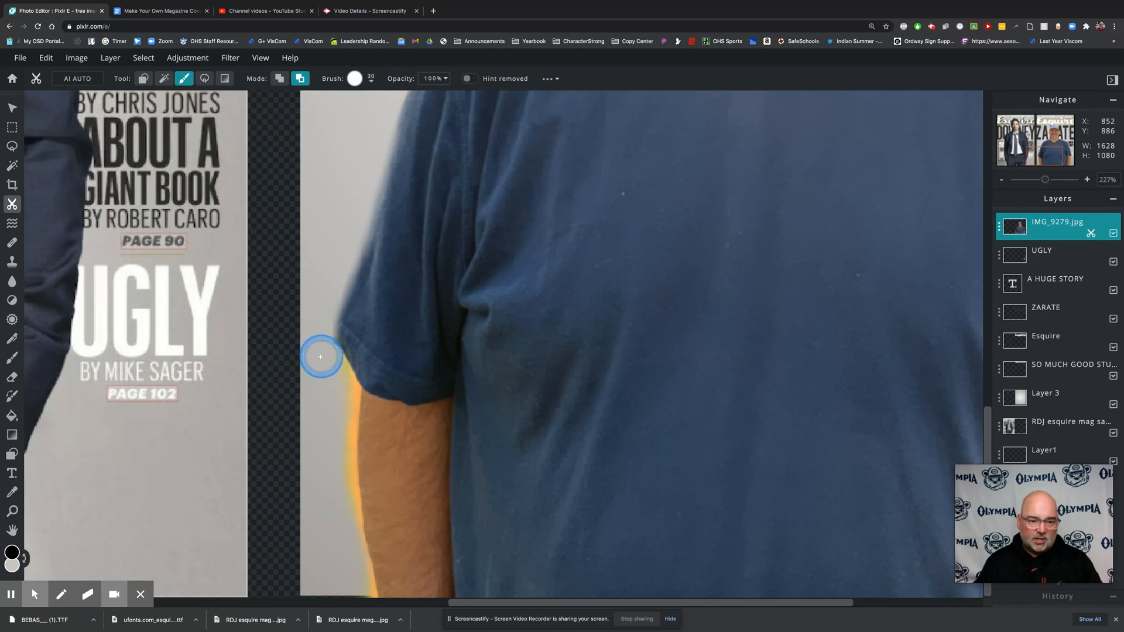
pyautogui.moveTo(321, 356); pyautogui.dragTo(339, 372)
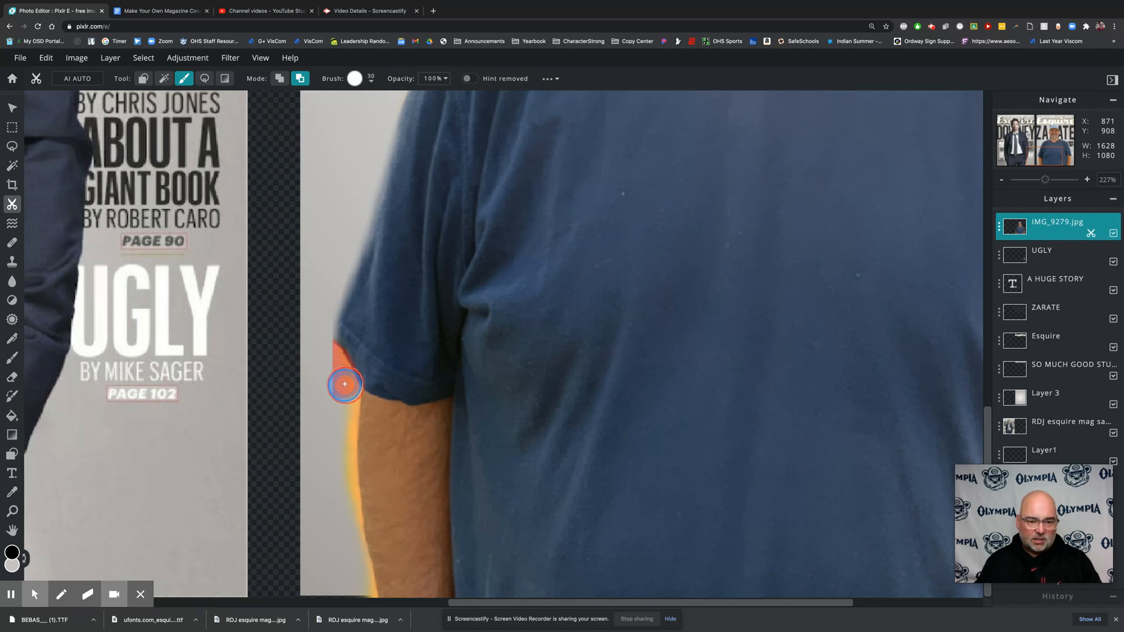
pyautogui.moveTo(343, 423)
pyautogui.mouseDown()
pyautogui.moveTo(343, 537)
pyautogui.moveTo(366, 624)
pyautogui.mouseUp()
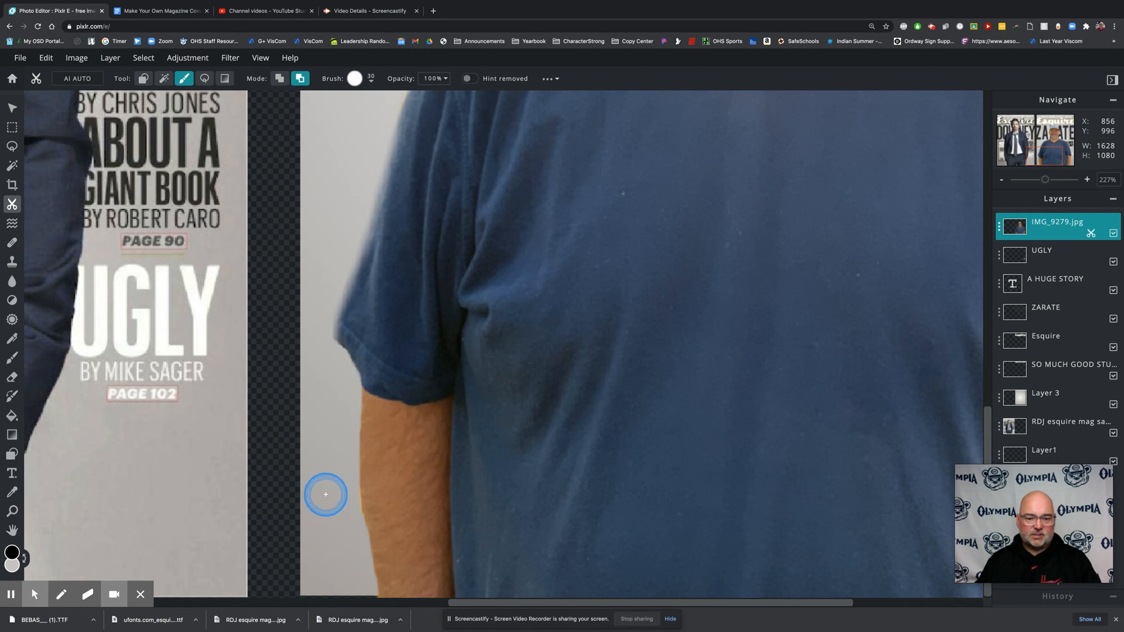
# With the lasso mask at feather 3, cut out the bright sliver between the shirt and the forearm on the UGLY side.
pyautogui.moveTo(639, 414); pyautogui.dragTo(189, 321)
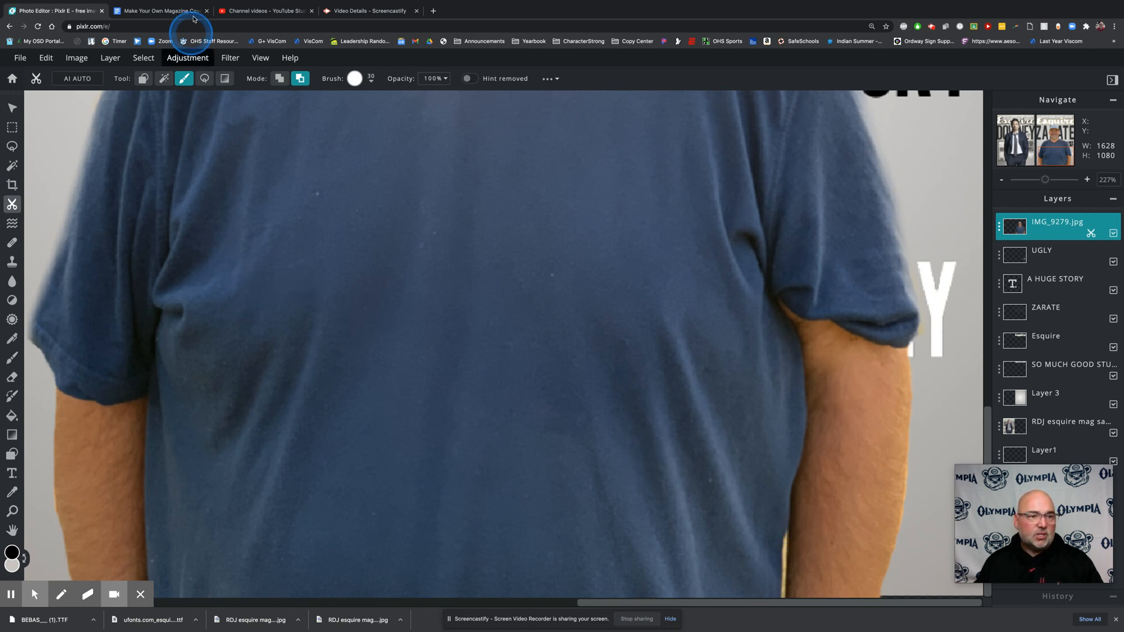
pyautogui.click(204, 77)
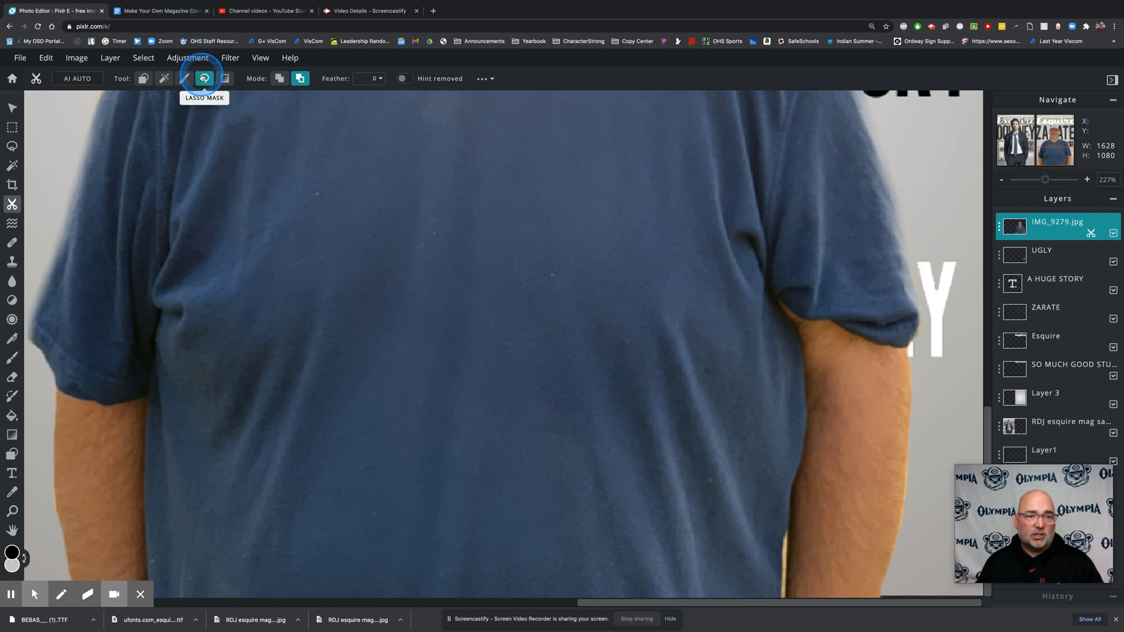
pyautogui.click(375, 77)
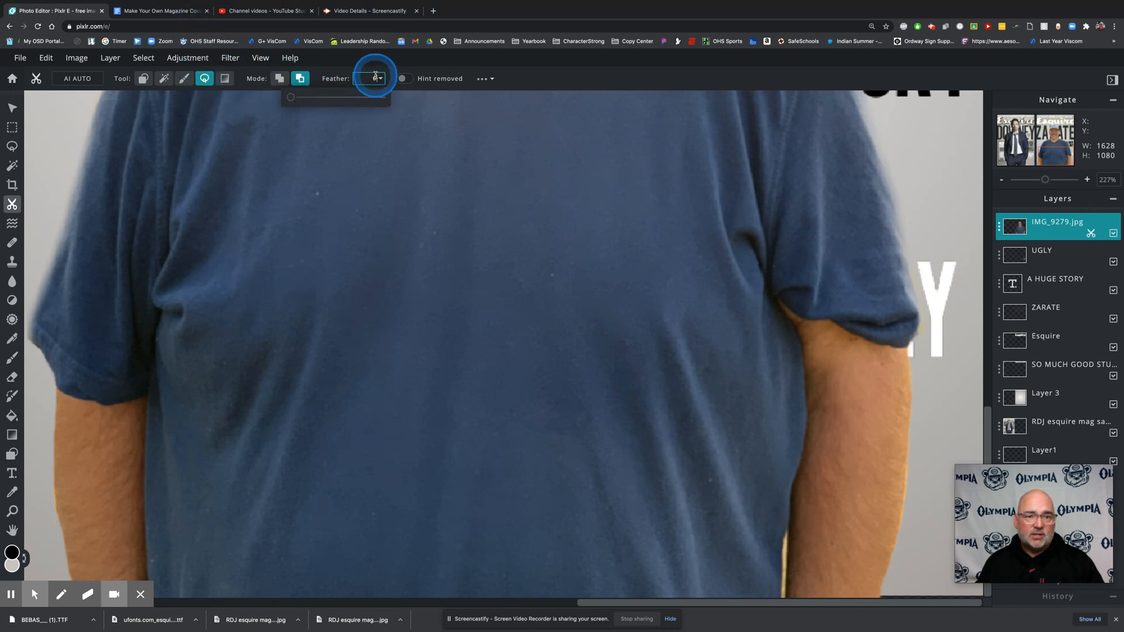
pyautogui.click(291, 98)
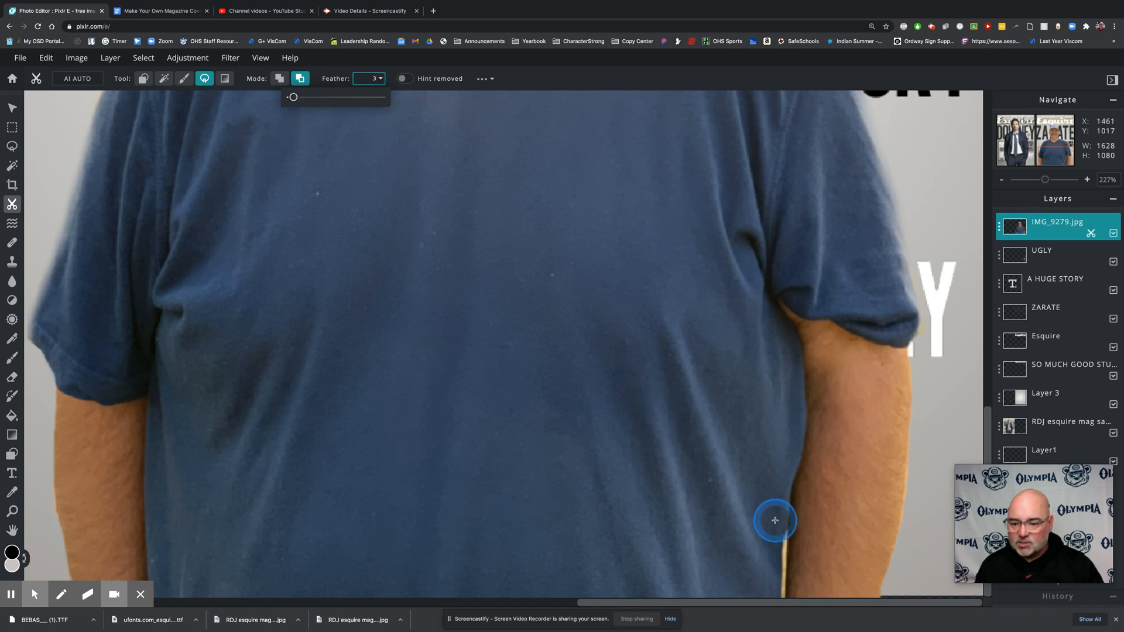
pyautogui.moveTo(785, 532); pyautogui.dragTo(780, 572)
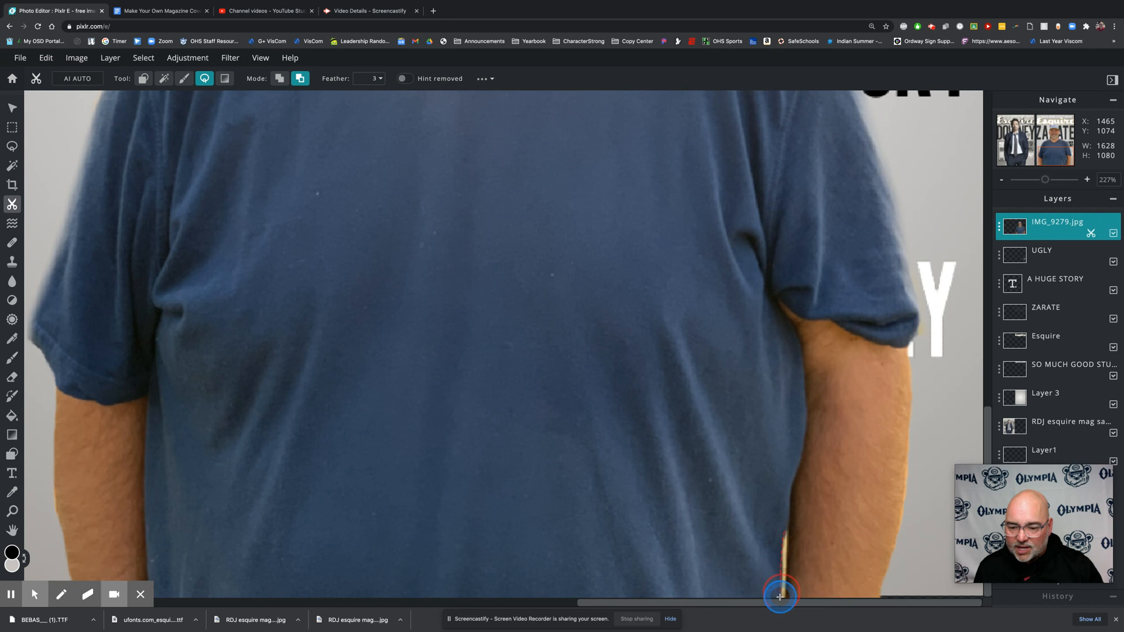
pyautogui.moveTo(784, 579); pyautogui.dragTo(787, 534)
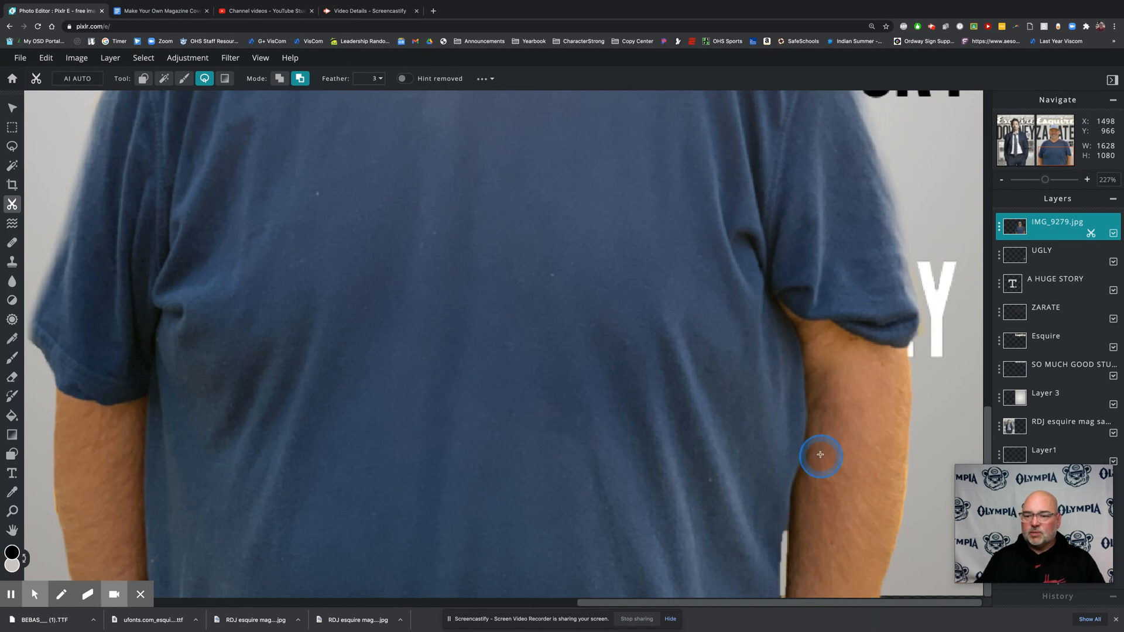
# Scale the RDJ Esquire reference cover down to about 218 × 296 px and place it at the new cover's lower-left corner.
pyautogui.hotkey('ctrl', '0')
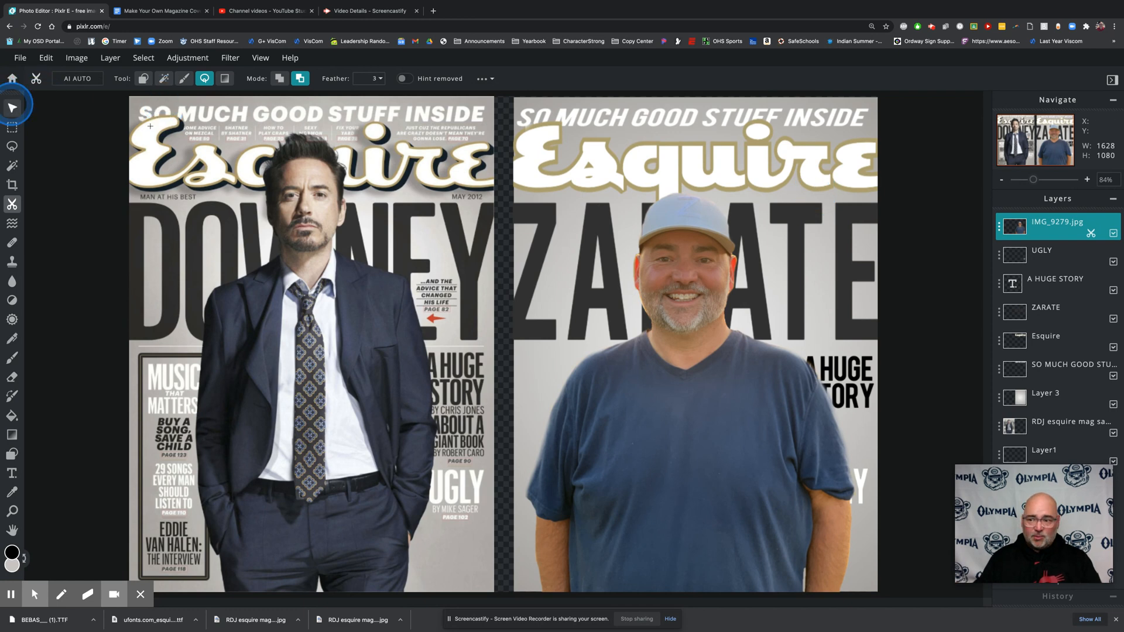
pyautogui.click(1075, 432)
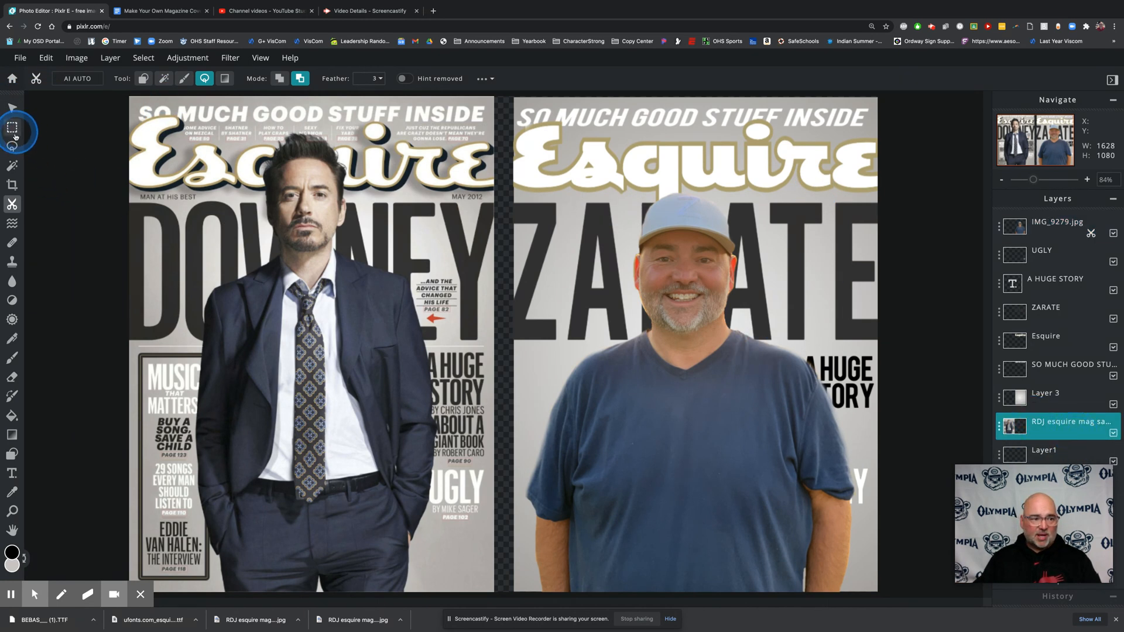
pyautogui.press('v')
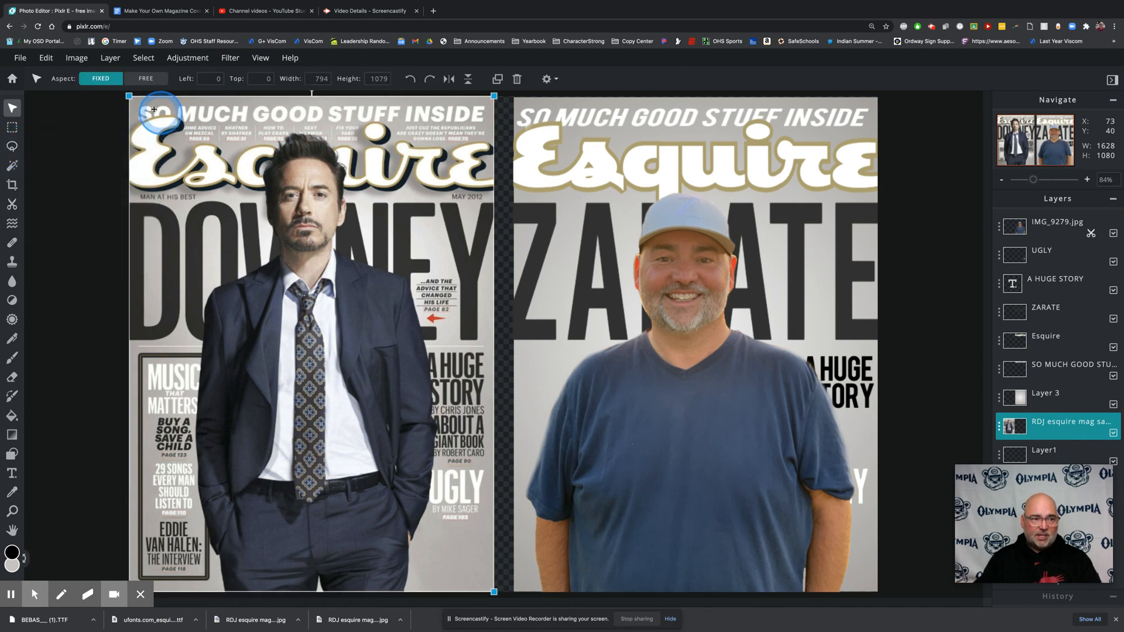
pyautogui.moveTo(128, 96); pyautogui.dragTo(399, 461)
pyautogui.moveTo(454, 515); pyautogui.dragTo(576, 512)
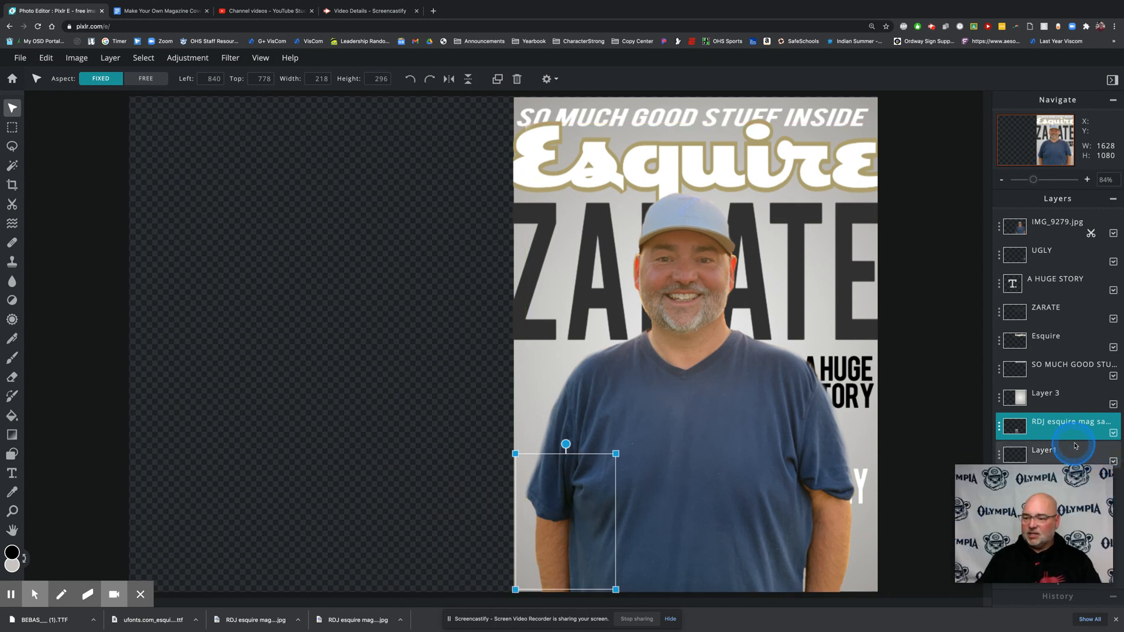
# Bring the reference cover layer to the top of the stack, shrink it to about 171 × 232 px and place it on the lower shirt.
pyautogui.moveTo(1079, 428); pyautogui.dragTo(1068, 222)
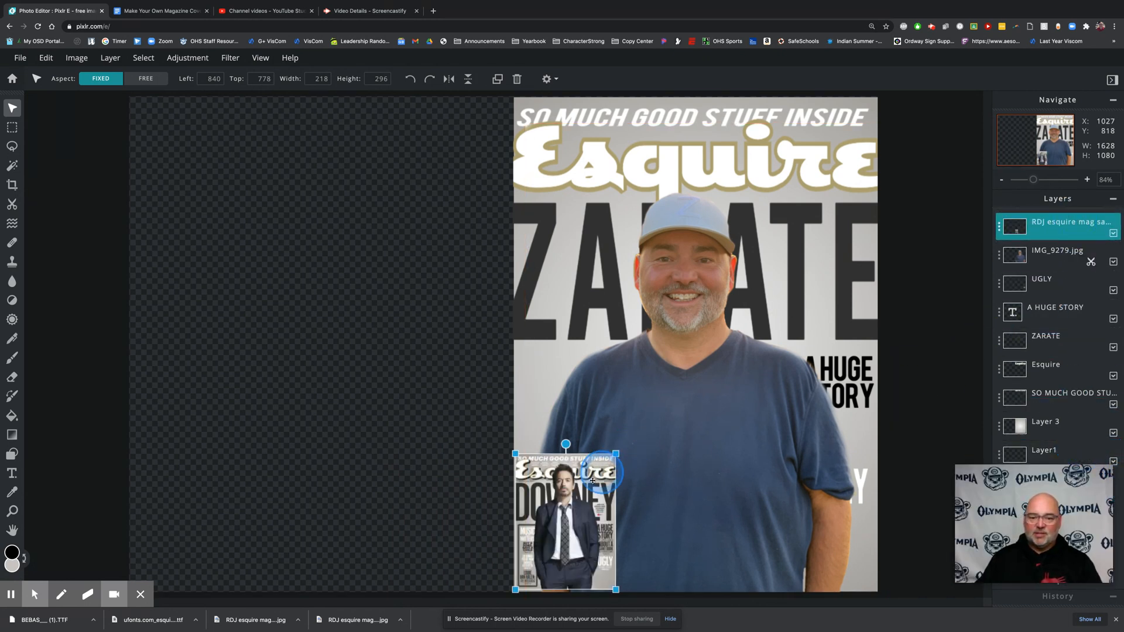
pyautogui.click(595, 471)
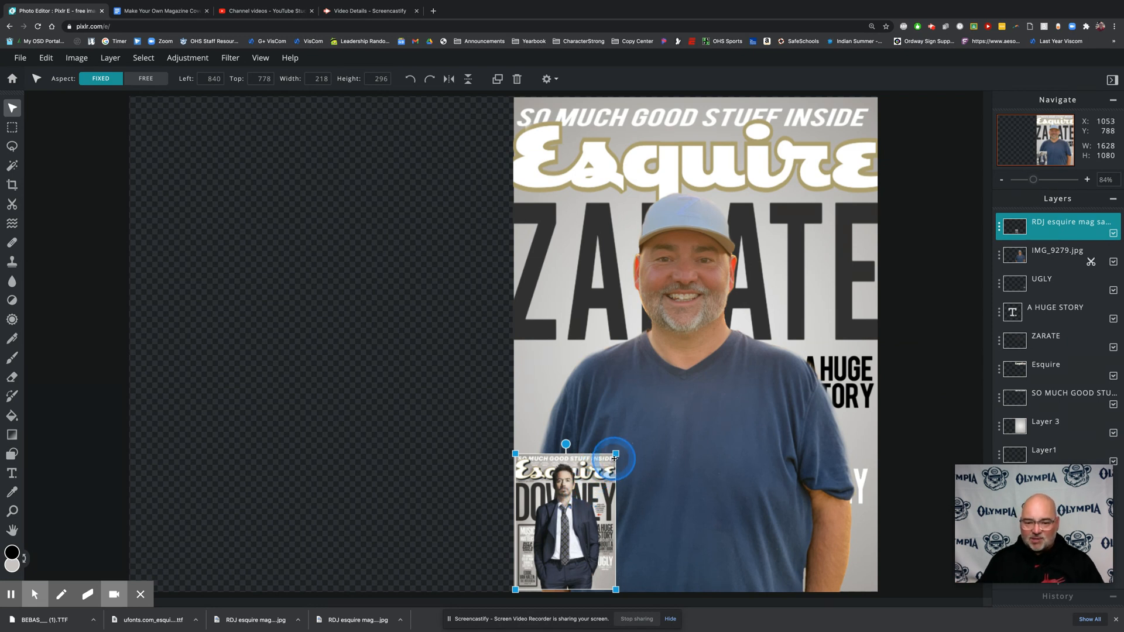
pyautogui.moveTo(616, 454); pyautogui.dragTo(688, 511)
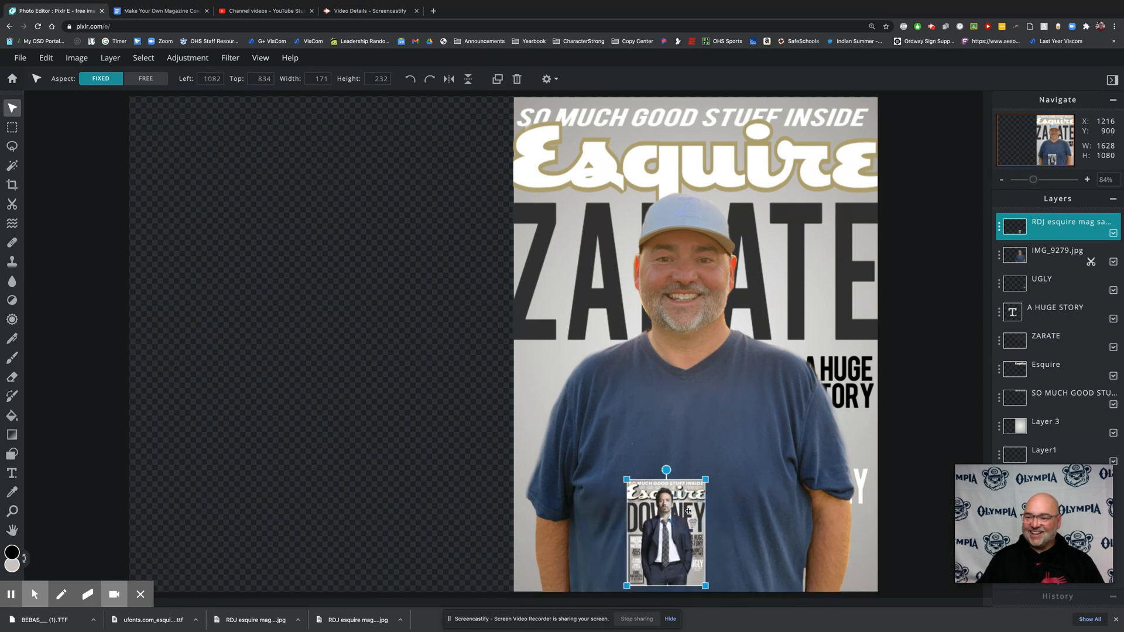
# Crop the canvas to 792 × 1080 px, removing the empty area beside the new cover.
pyautogui.click(13, 186)
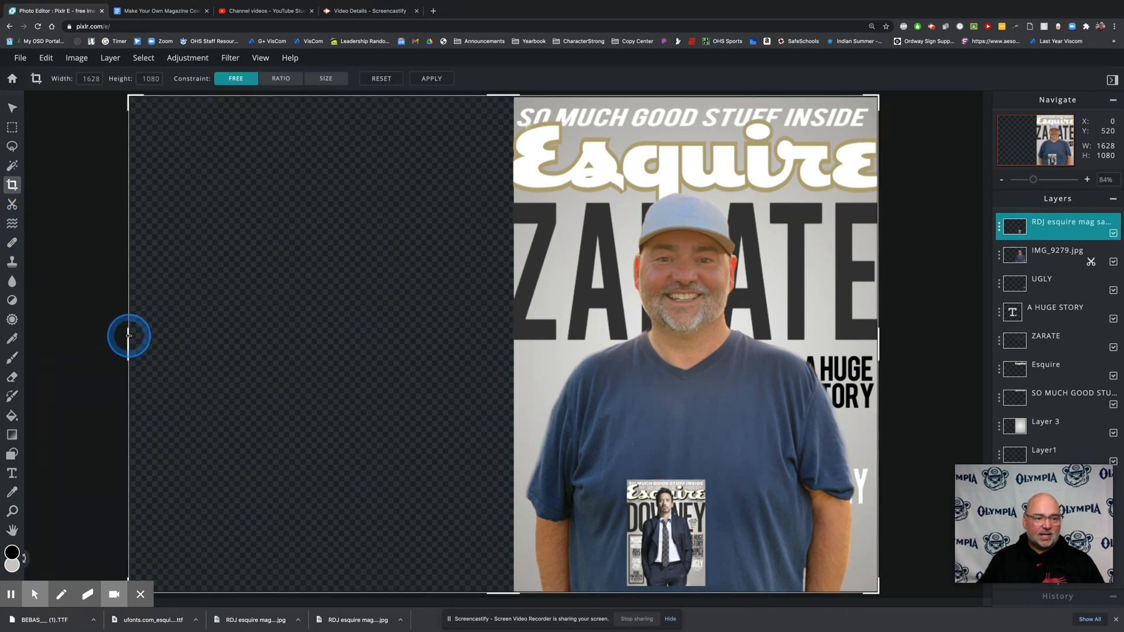
pyautogui.moveTo(129, 335); pyautogui.dragTo(513, 355)
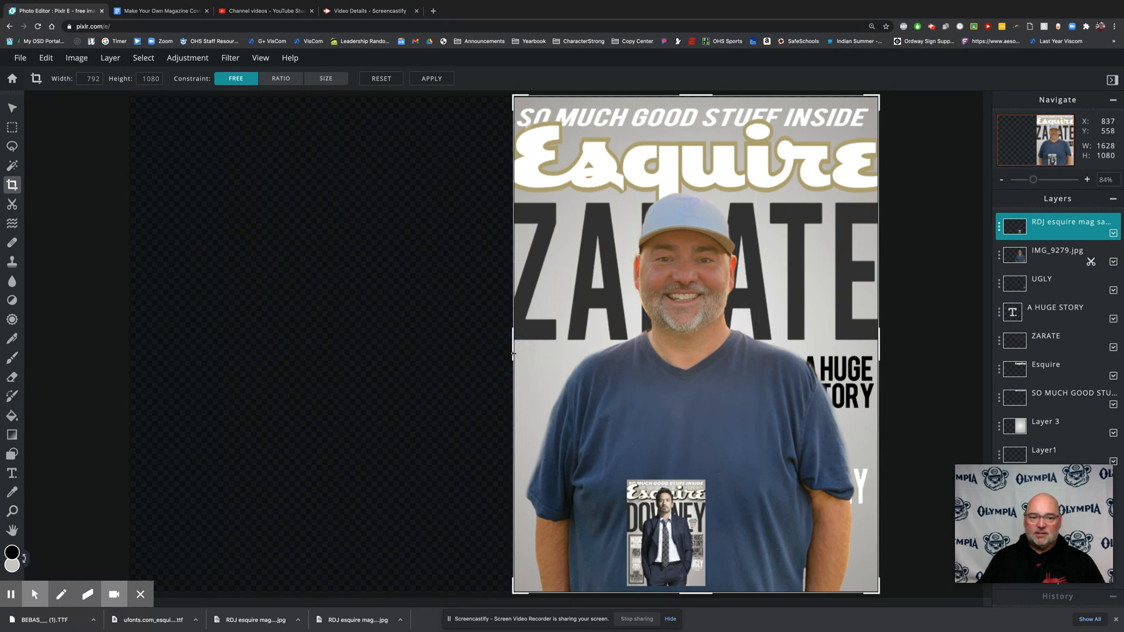
pyautogui.press('Return')
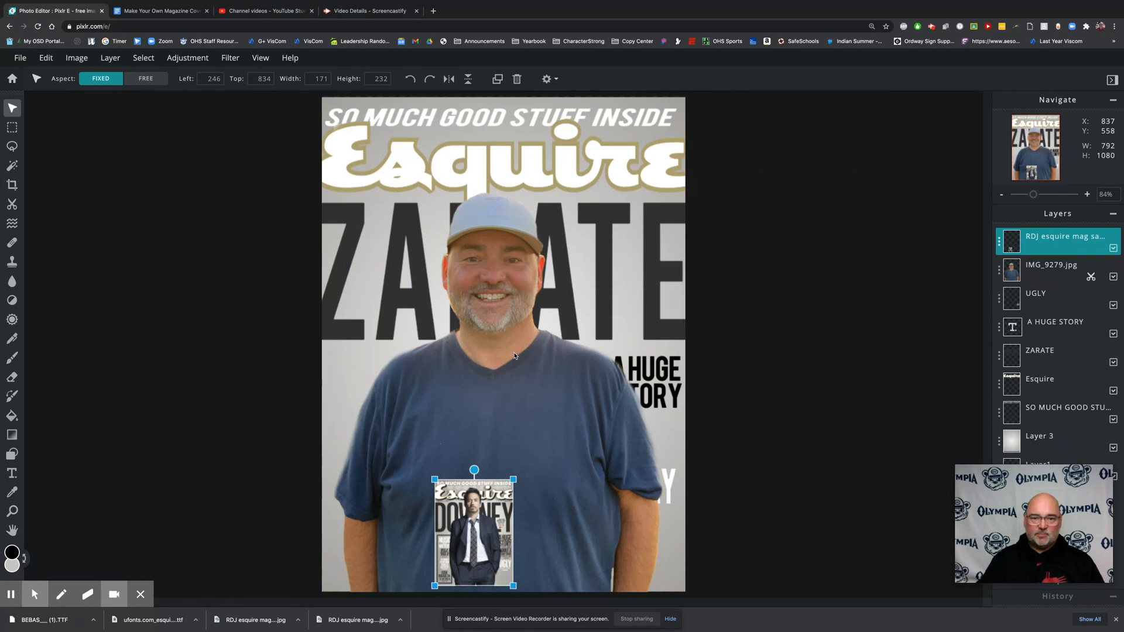
pyautogui.click(515, 349)
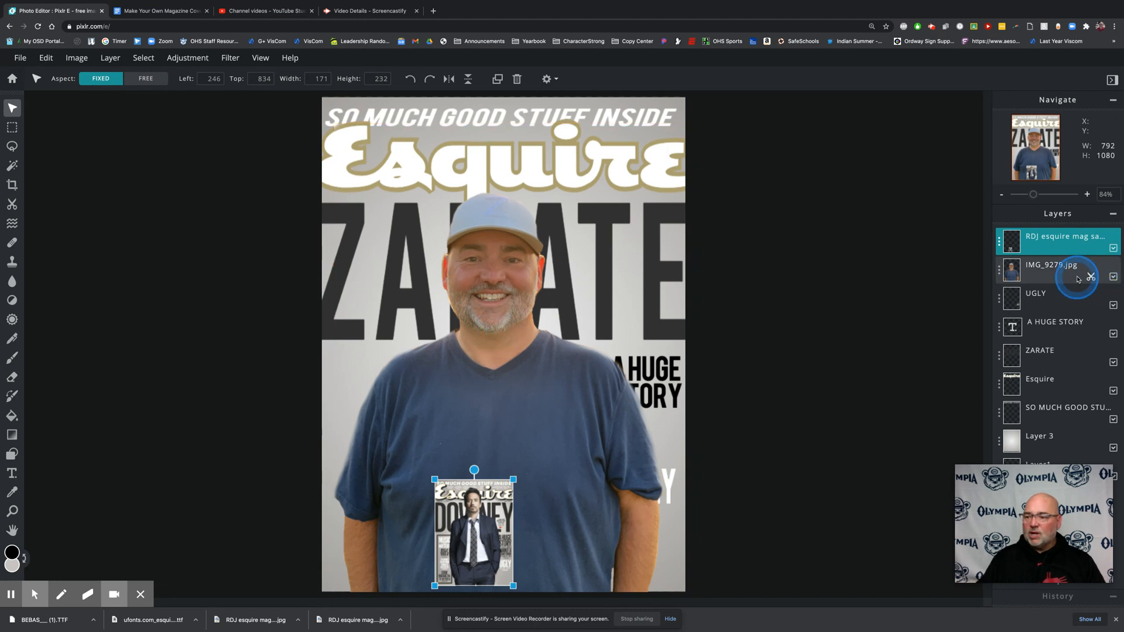
# Shift the IMG_9279.jpg portrait slightly left and up so more of the A HUGE STORY and UGLY headlines shows.
pyautogui.click(1082, 270)
pyautogui.click(491, 358)
pyautogui.moveTo(491, 359); pyautogui.dragTo(480, 356)
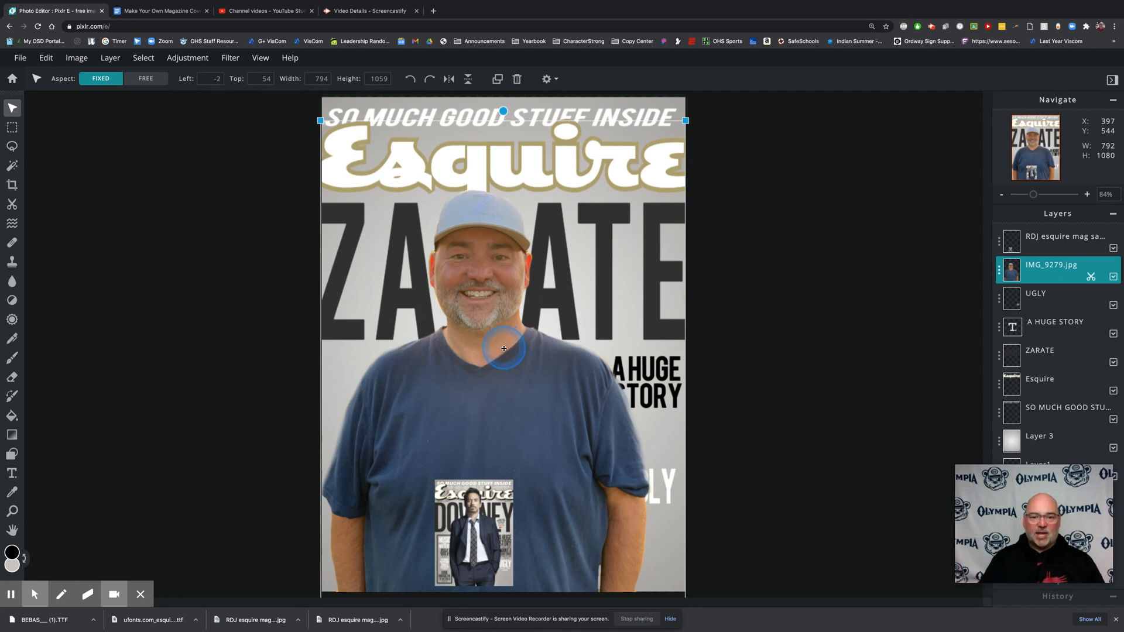
# Save and download the finished magazine cover as a 792 × 1080 px PNG image.
pyautogui.click(24, 59)
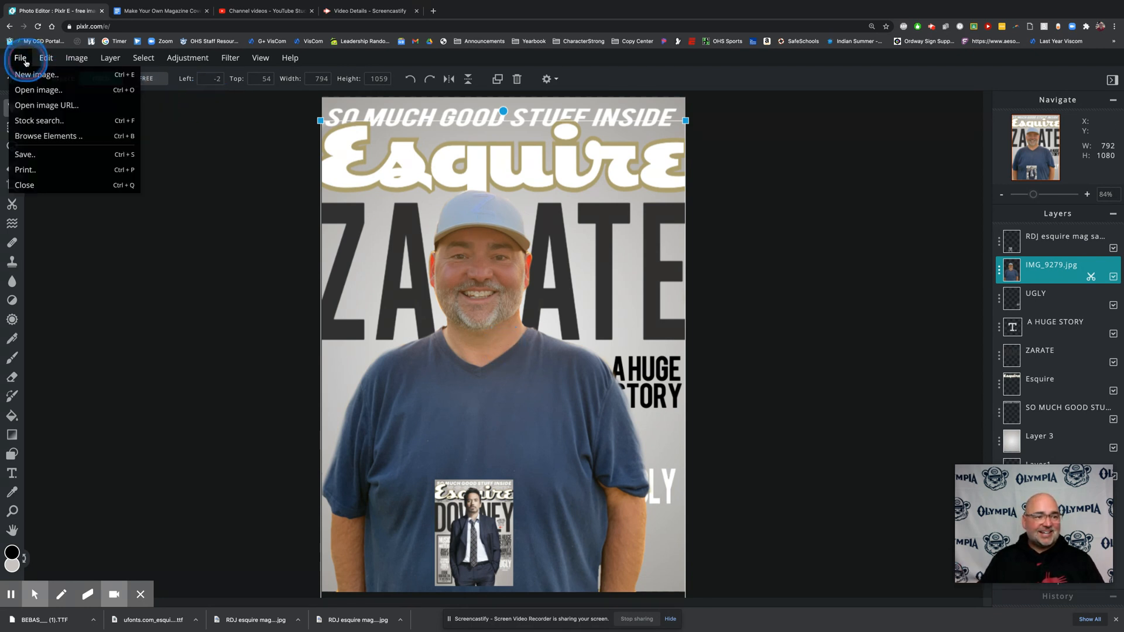
pyautogui.click(40, 152)
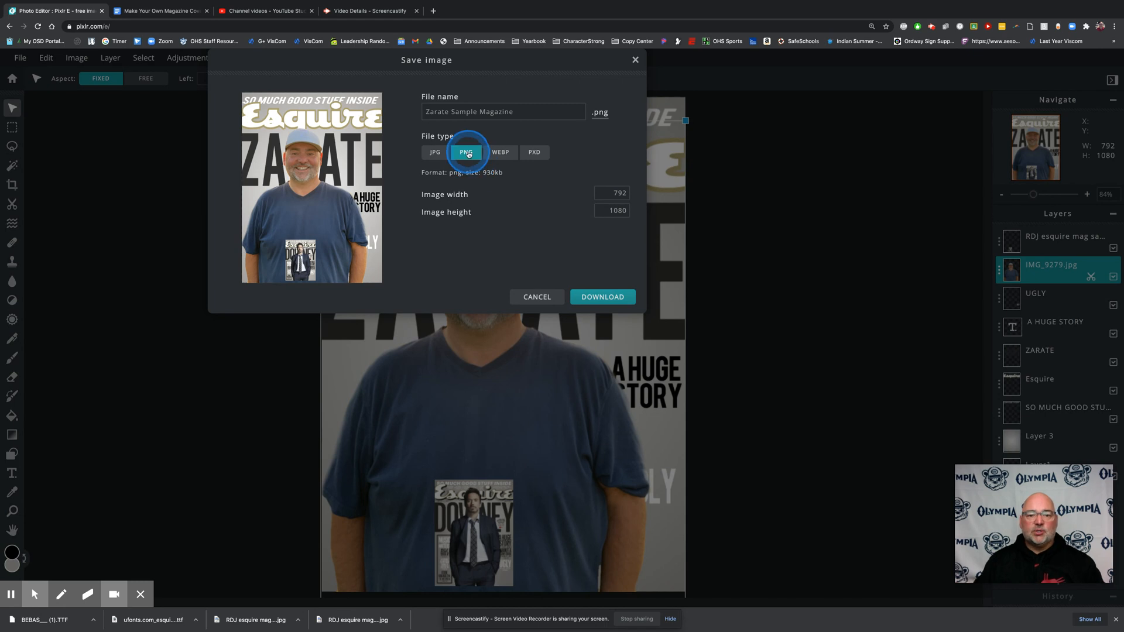
pyautogui.click(612, 301)
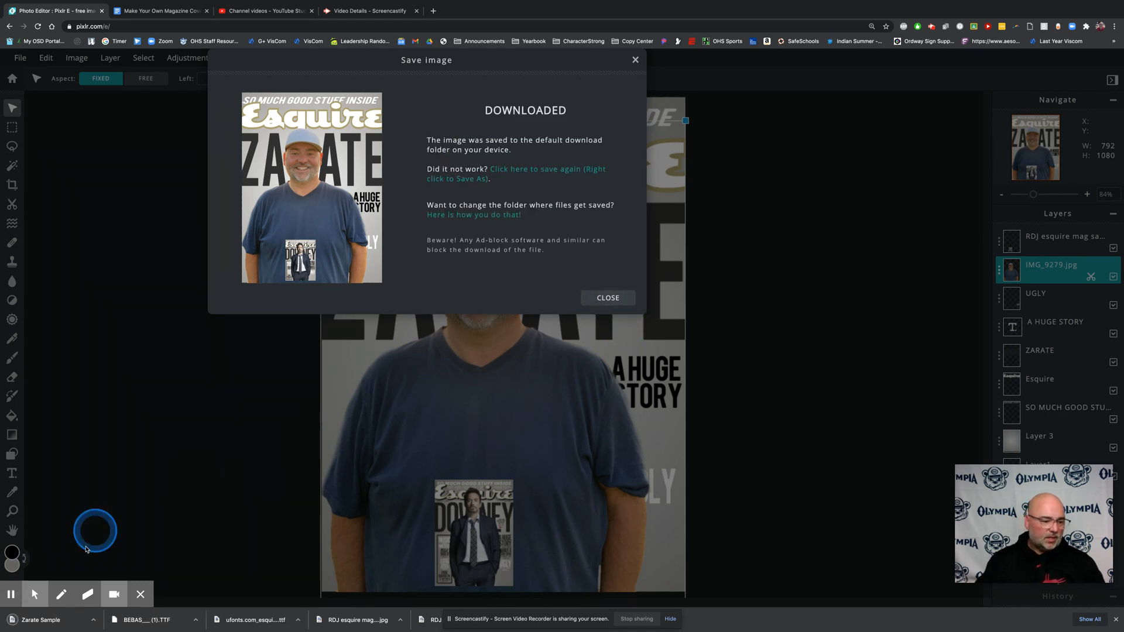
# Open the downloaded PNG in Preview to check the cover, and return to the Pixlr editor with the save dialog closed.
pyautogui.click(32, 622)
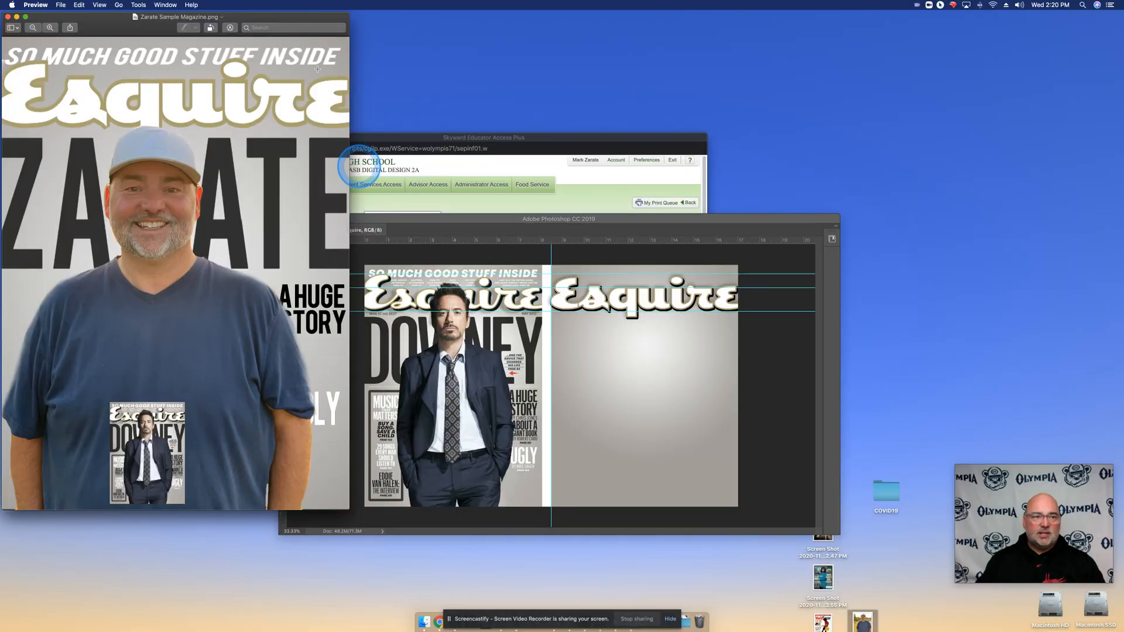
pyautogui.moveTo(257, 16); pyautogui.dragTo(566, 47)
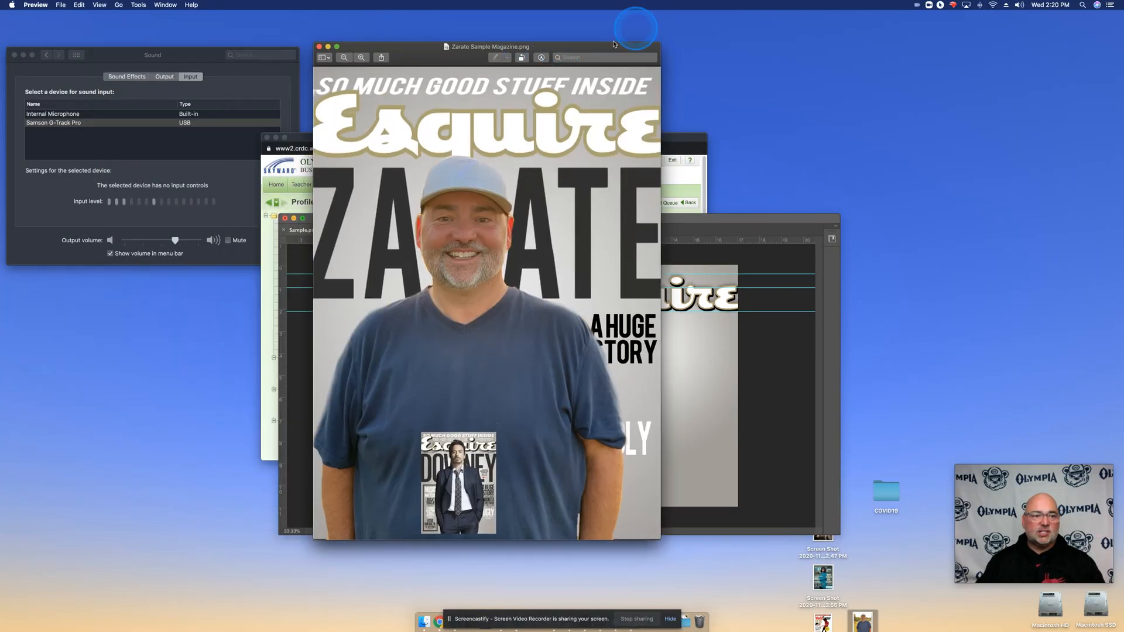
pyautogui.hotkey('ctrl', 'Up')
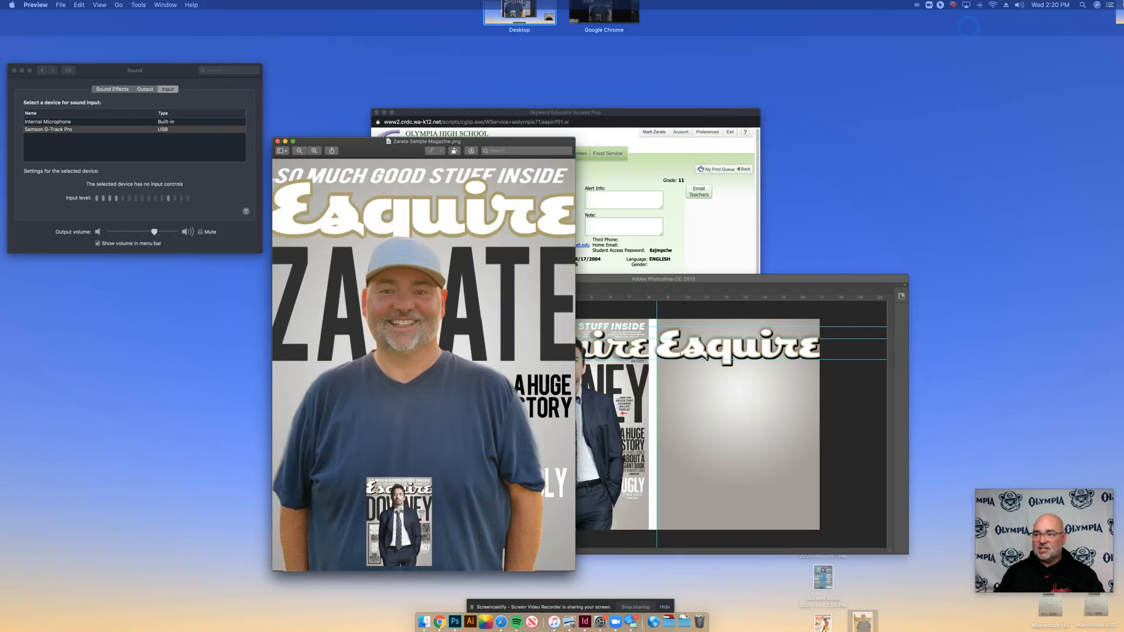
pyautogui.click(597, 34)
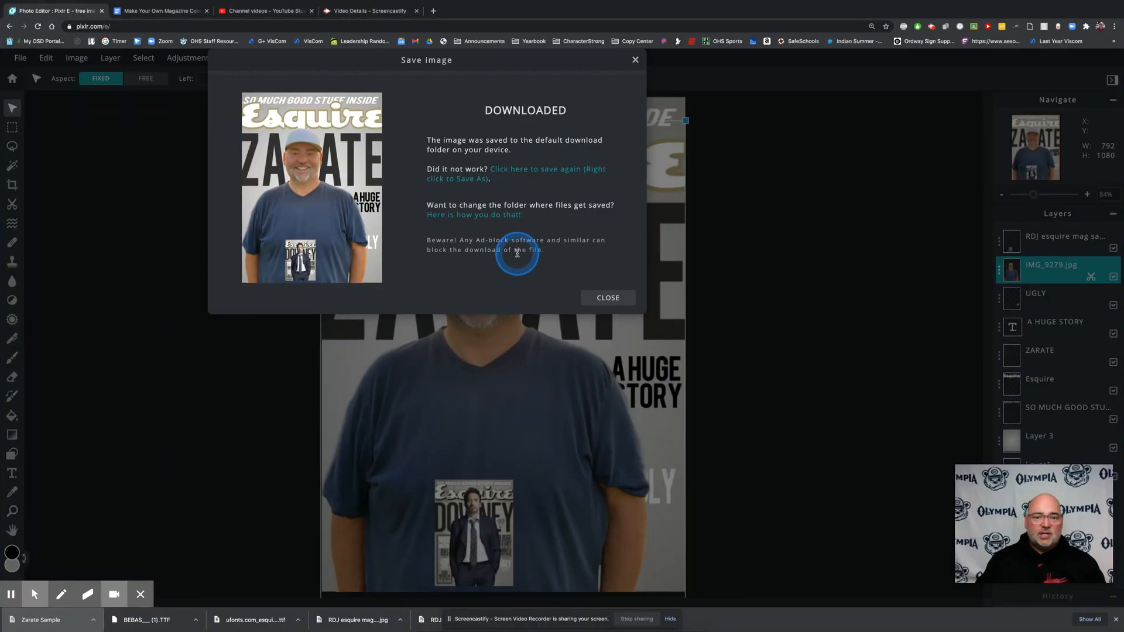
pyautogui.click(607, 298)
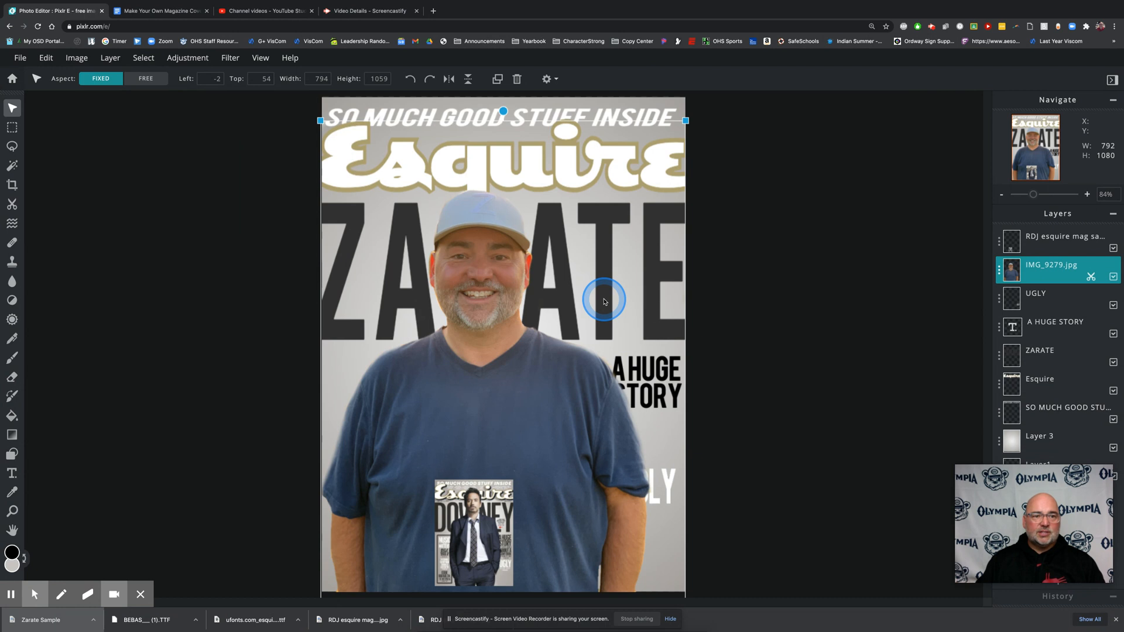